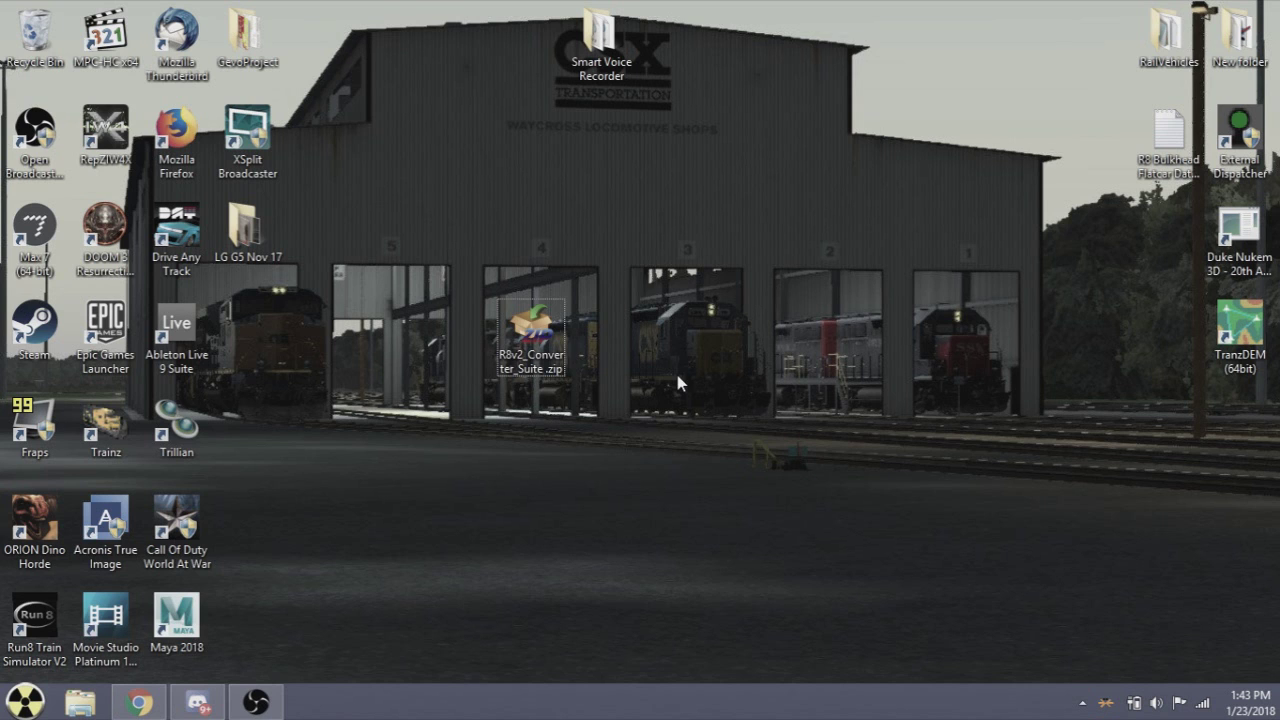
# Open the R8v2_Converter_Suite zip archive from the desktop to view its files, allowing IZArc to run, and close it
pyautogui.doubleClick(538, 366)
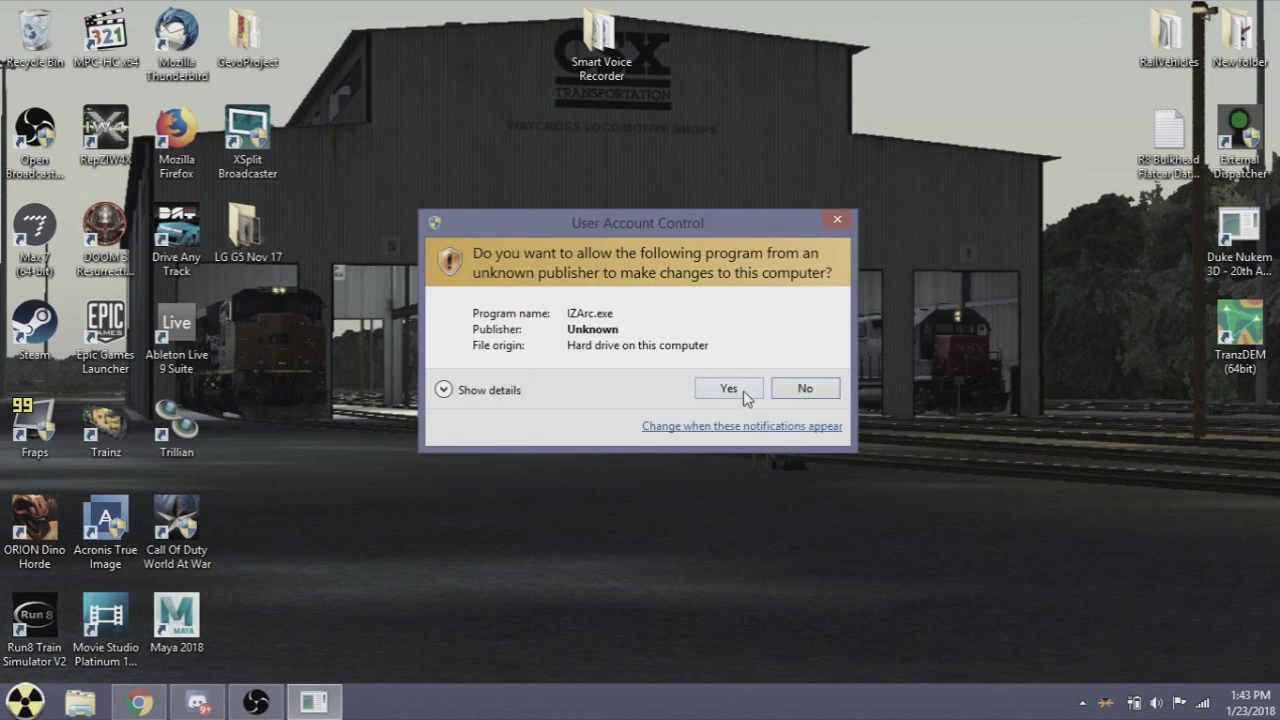
pyautogui.click(742, 397)
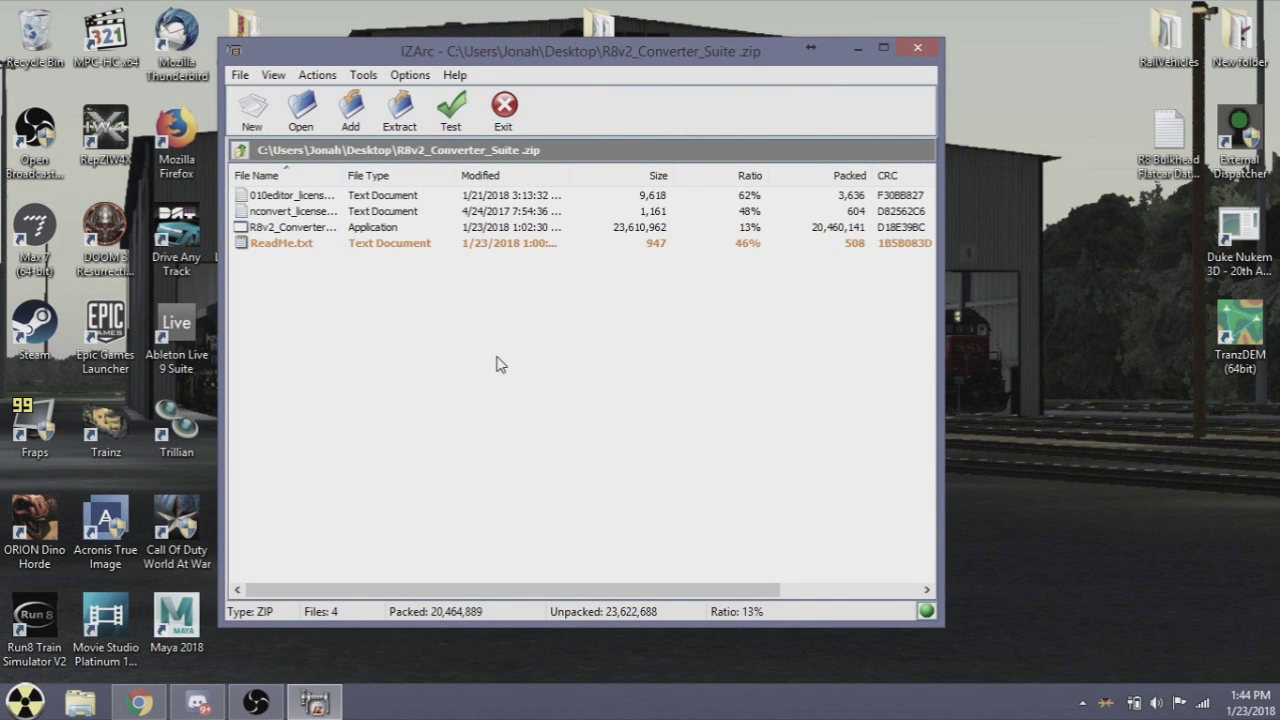
pyautogui.click(918, 50)
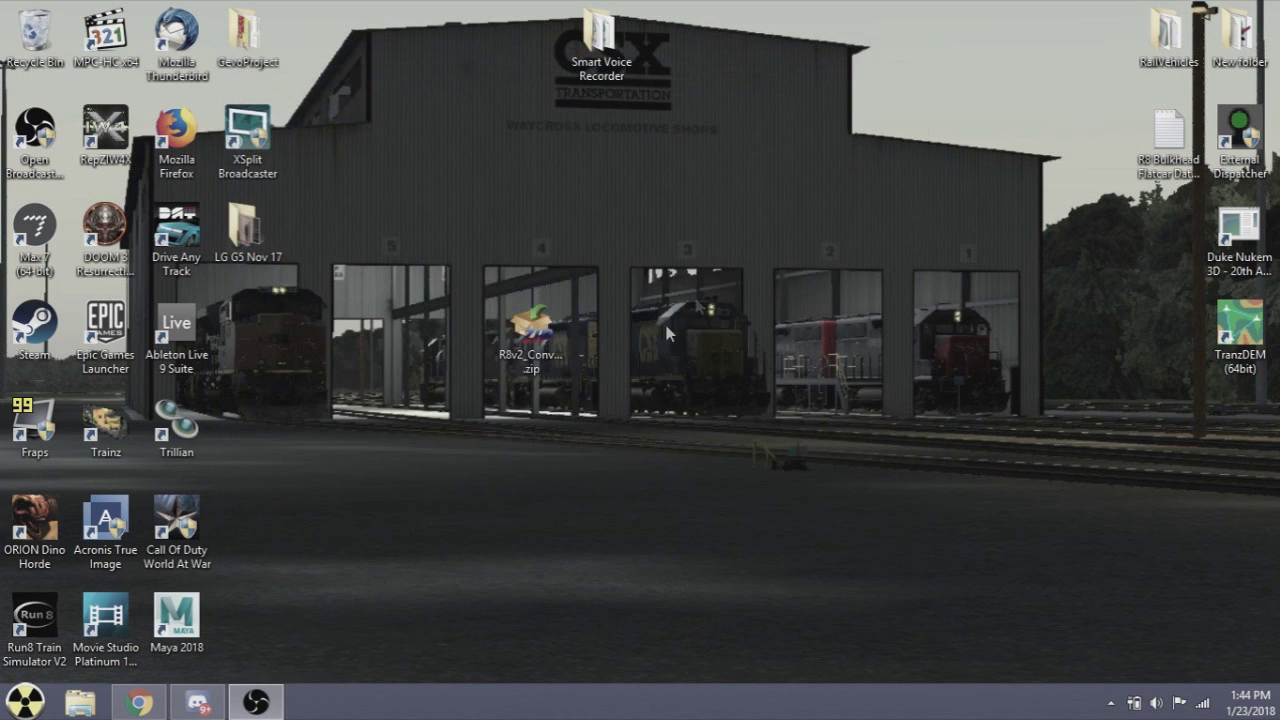
# Try to extract the R8v2_Converter_Suite zip into its own desktop folder with Universal Extractor, without viewing the log file
pyautogui.rightClick(545, 355)
pyautogui.click(645, 262)
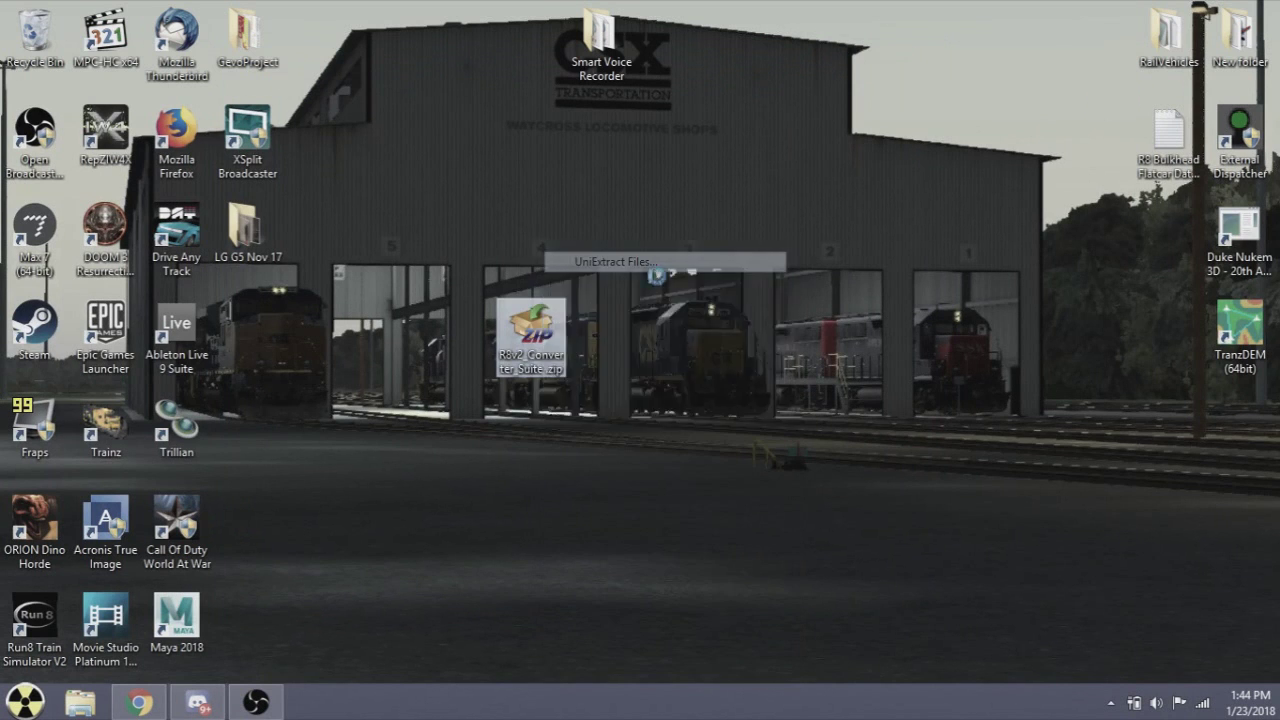
pyautogui.click(605, 402)
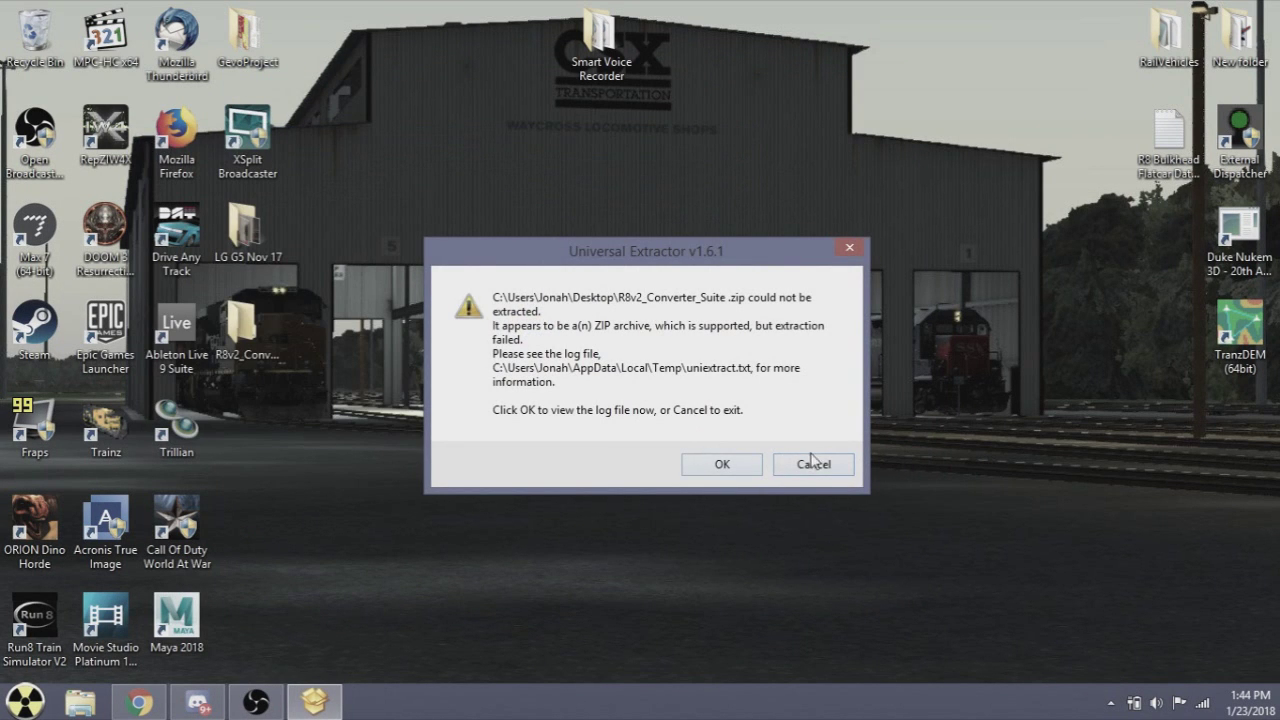
pyautogui.click(813, 464)
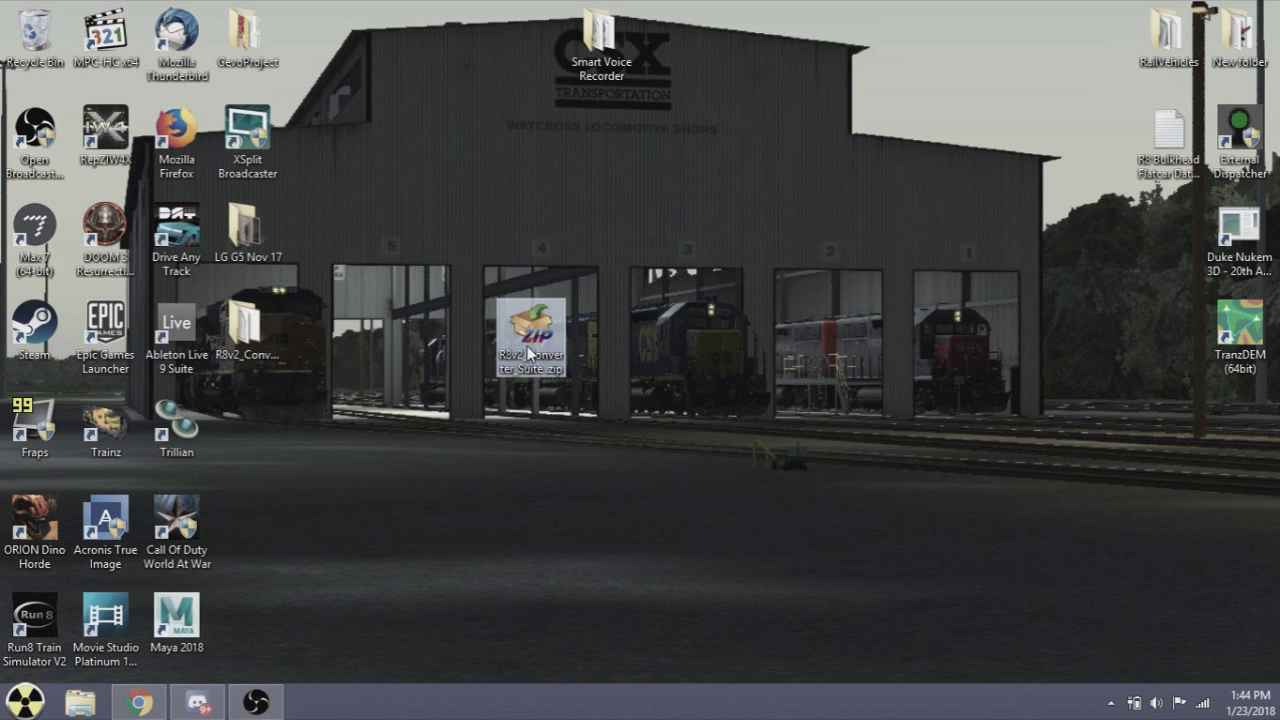
# Try to extract all files of the zip into the desktop's R8v2_Converter_Suite folder with IZArc, leaving the extraction options unchanged
pyautogui.rightClick(530, 355)
pyautogui.moveTo(657, 390)
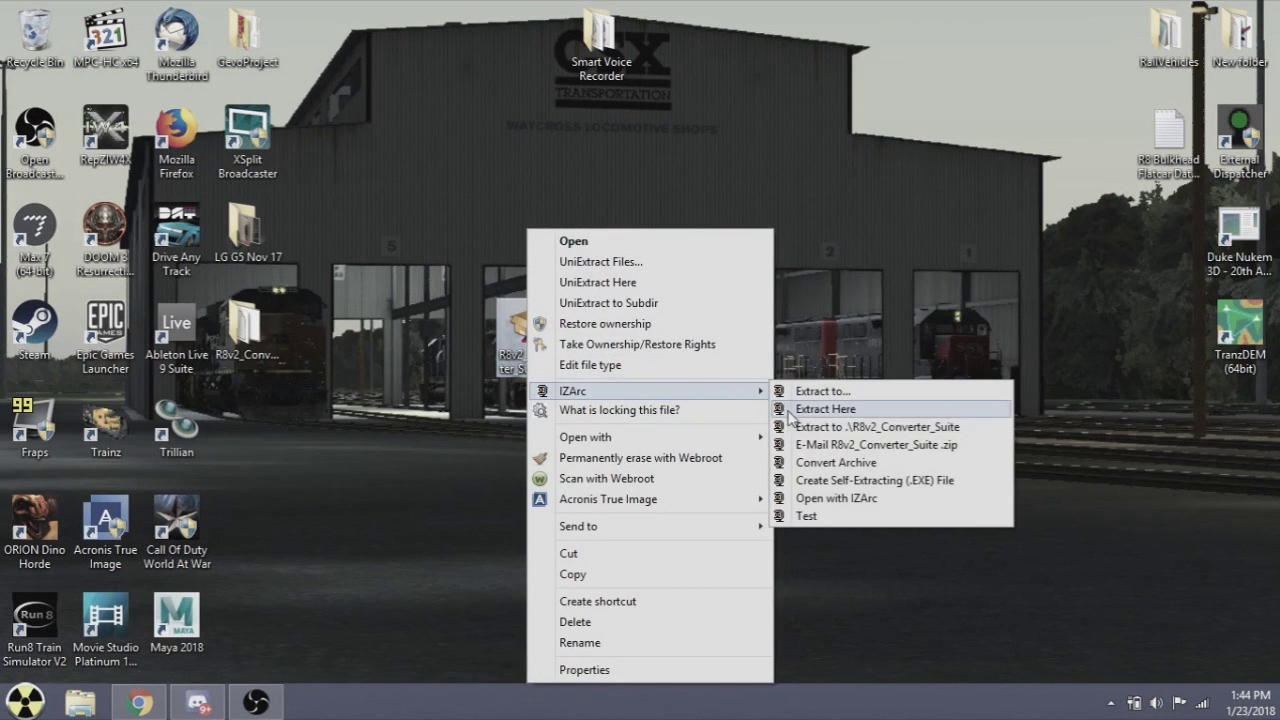
pyautogui.click(826, 392)
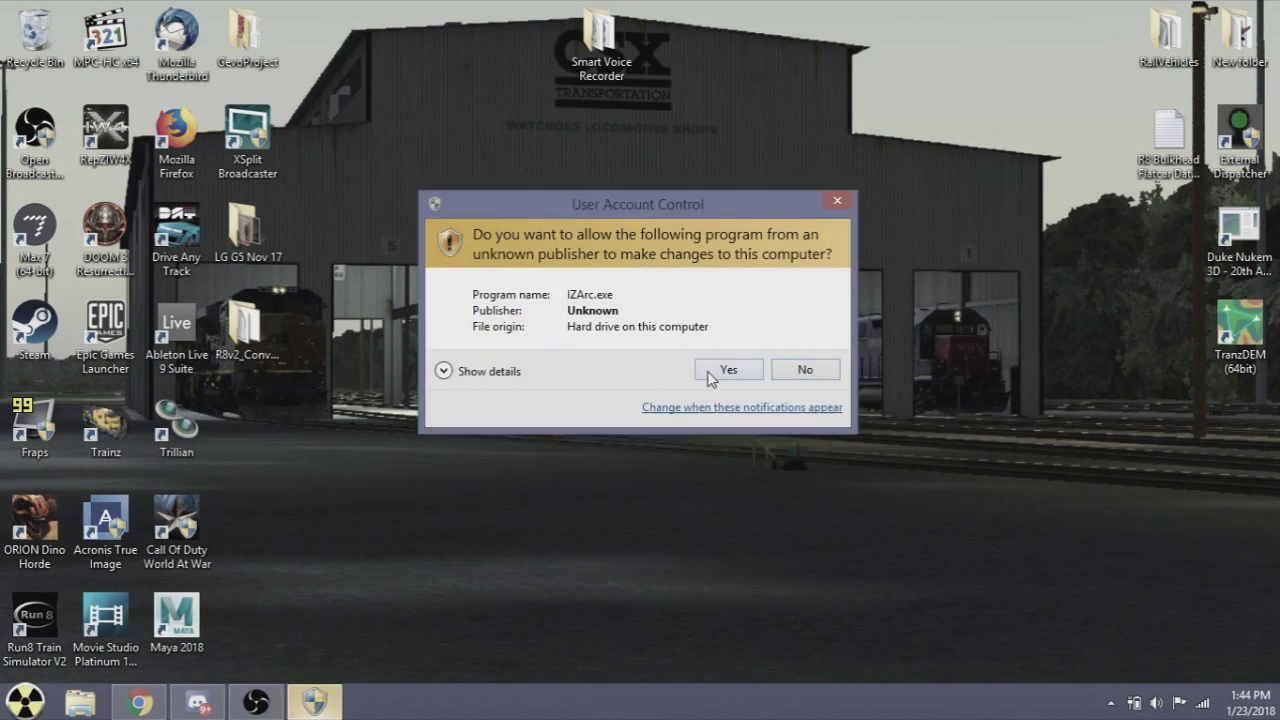
pyautogui.click(713, 378)
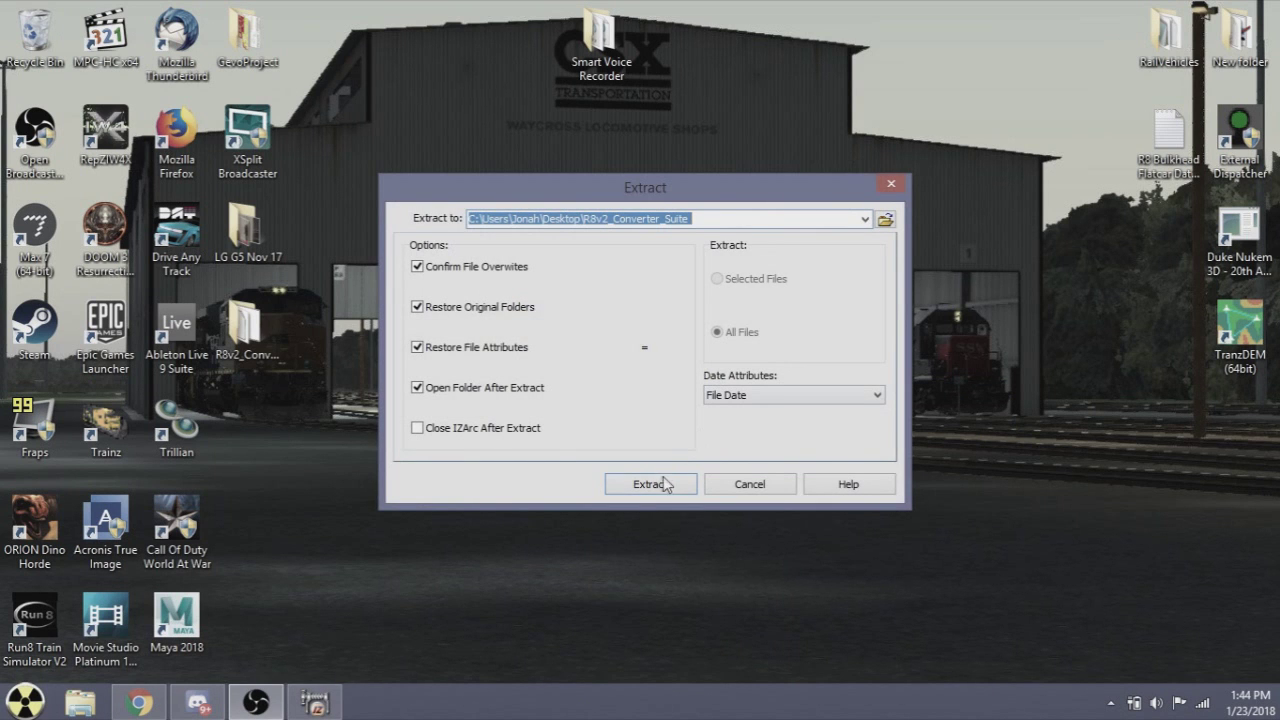
pyautogui.click(653, 487)
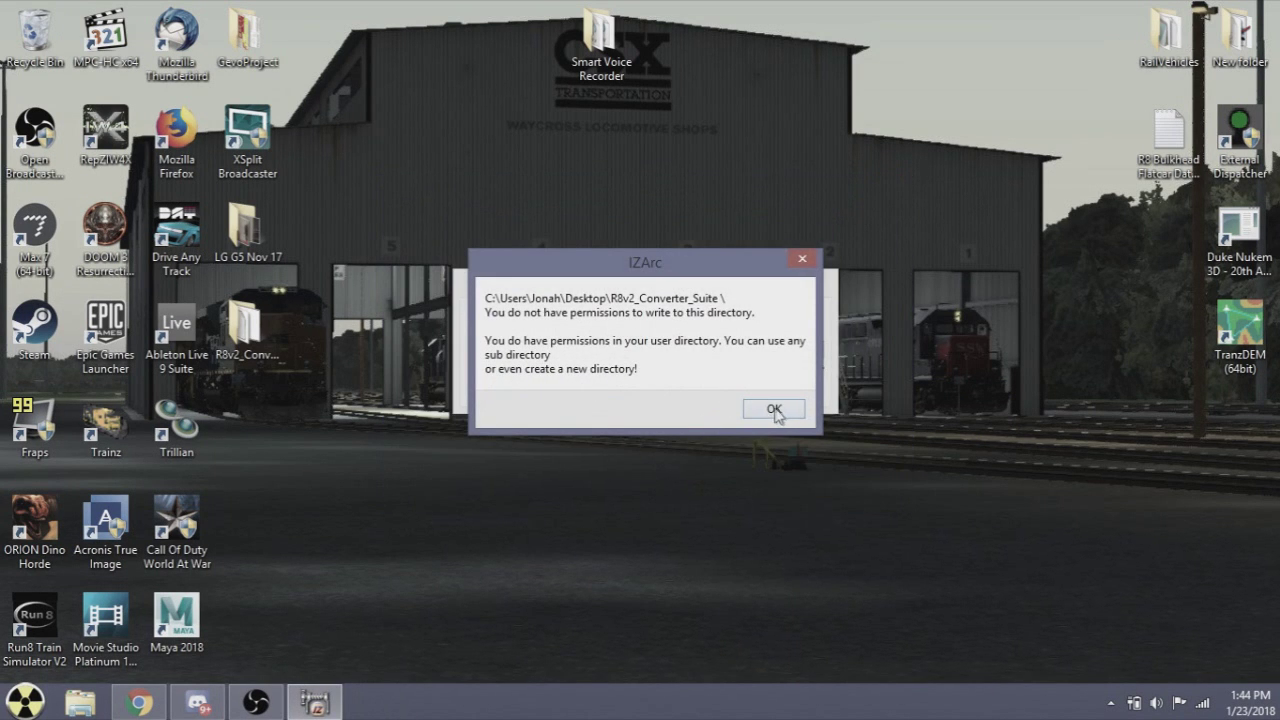
pyautogui.click(778, 412)
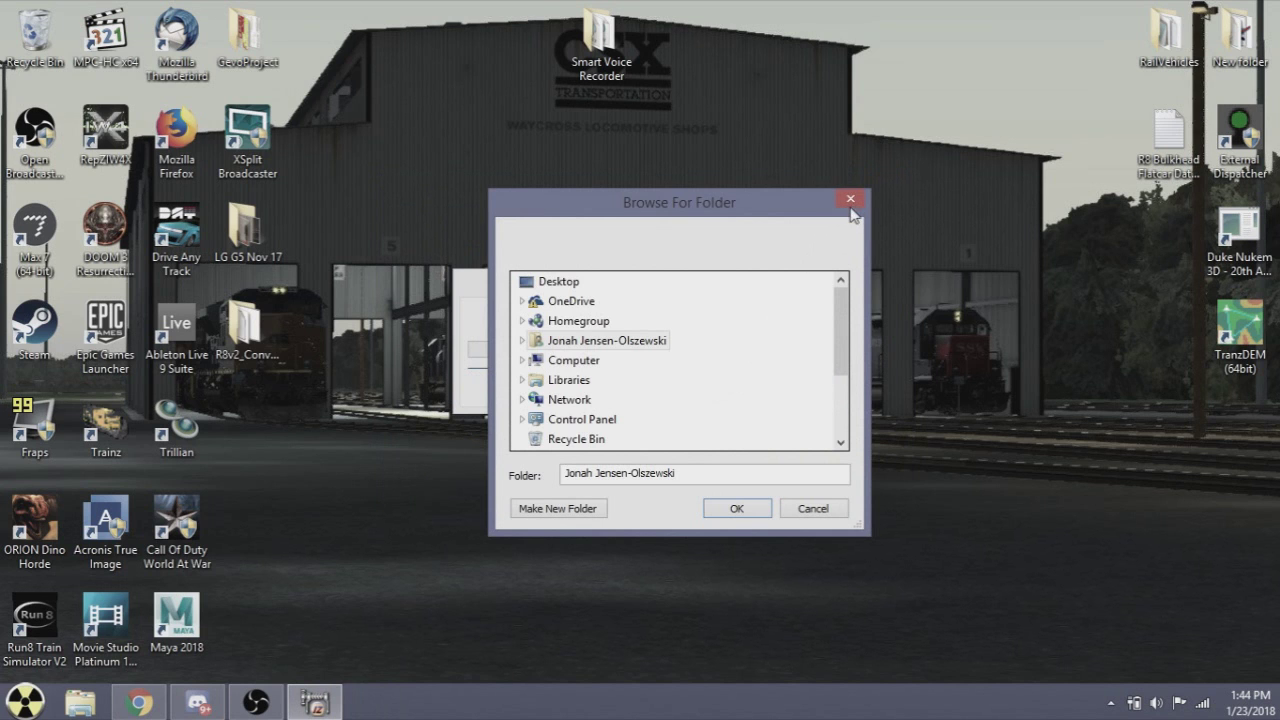
pyautogui.click(850, 202)
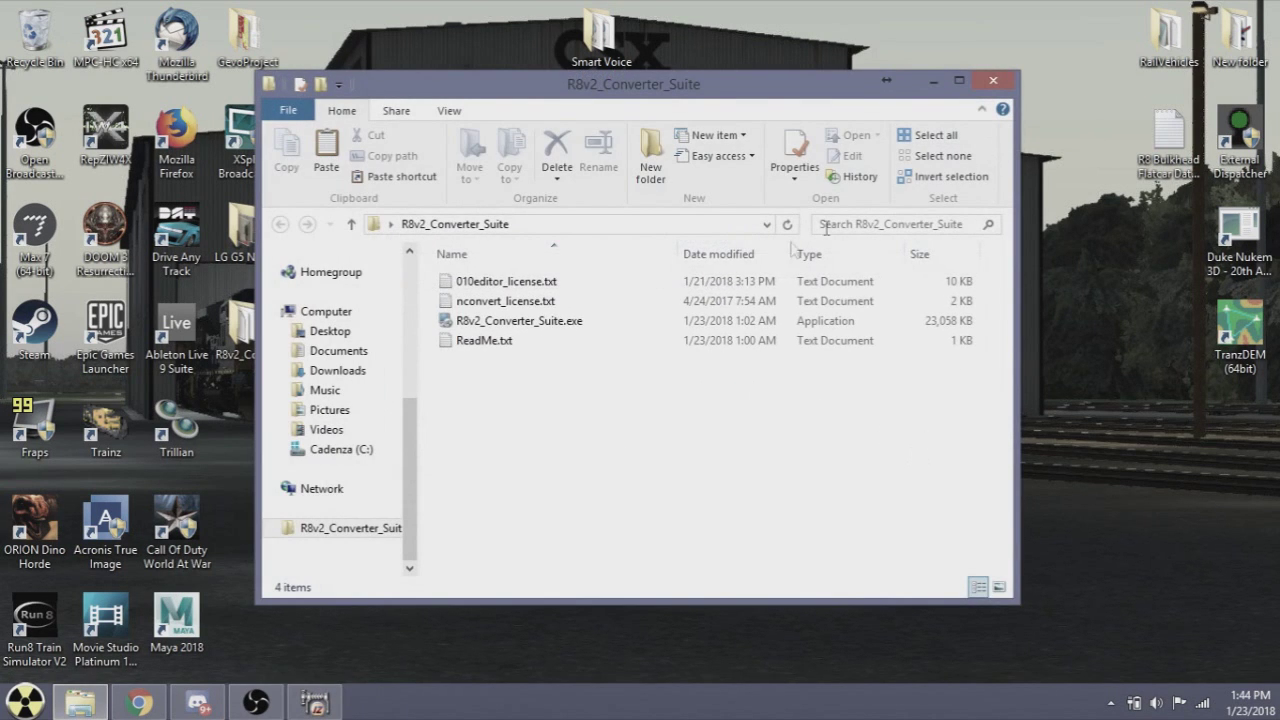
pyautogui.click(932, 80)
pyautogui.click(972, 234)
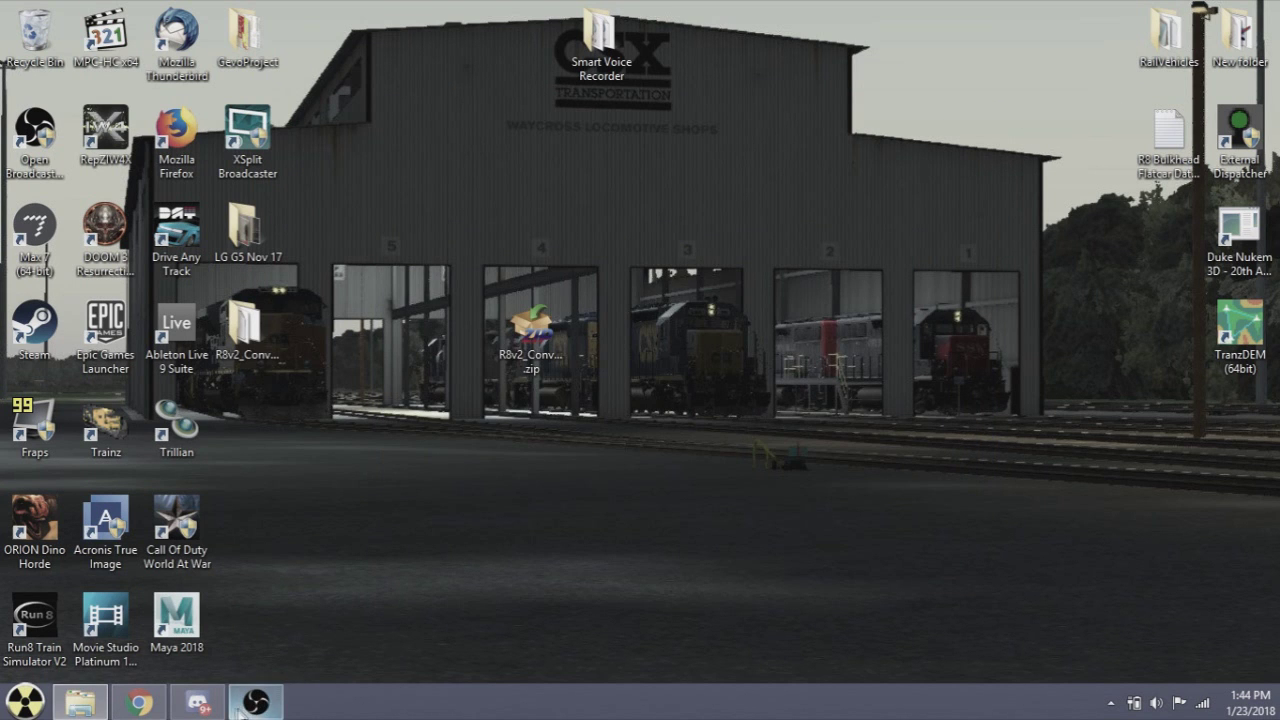
# Bring back the extracted R8v2_Converter_Suite folder and look at 010editor_license.txt, closing the file again
pyautogui.click(85, 702)
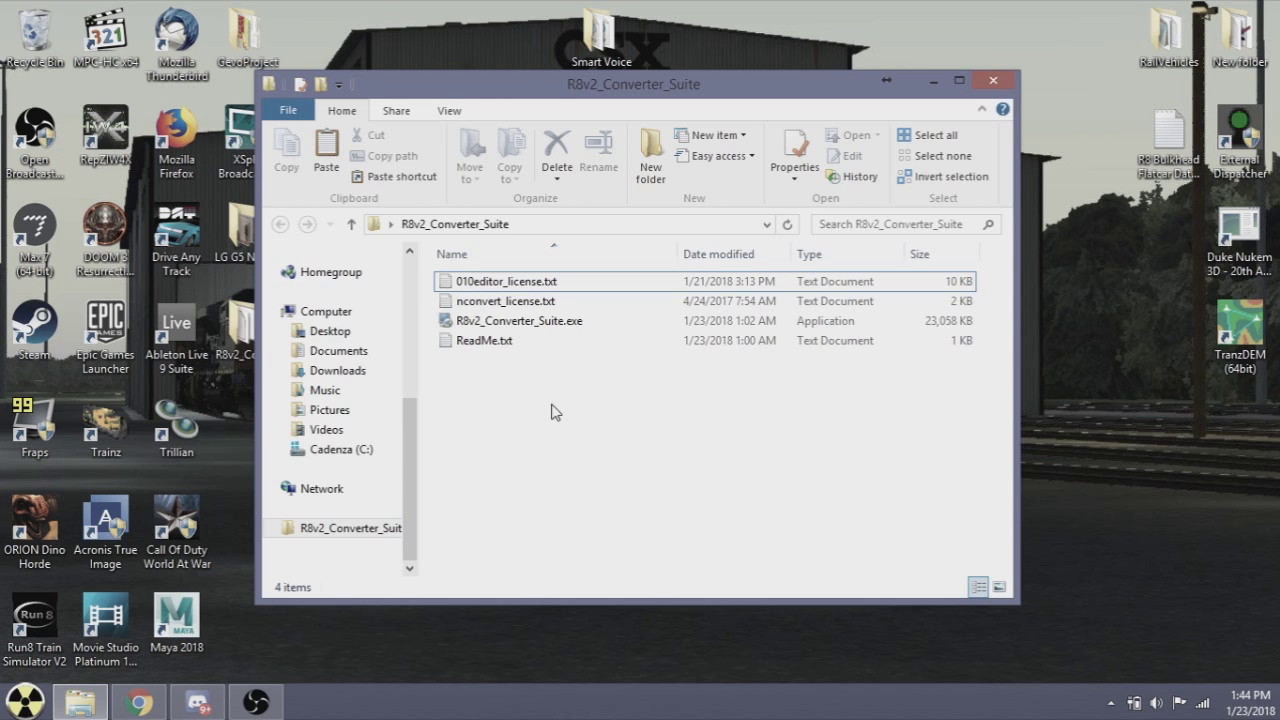
pyautogui.click(506, 287)
pyautogui.doubleClick(508, 290)
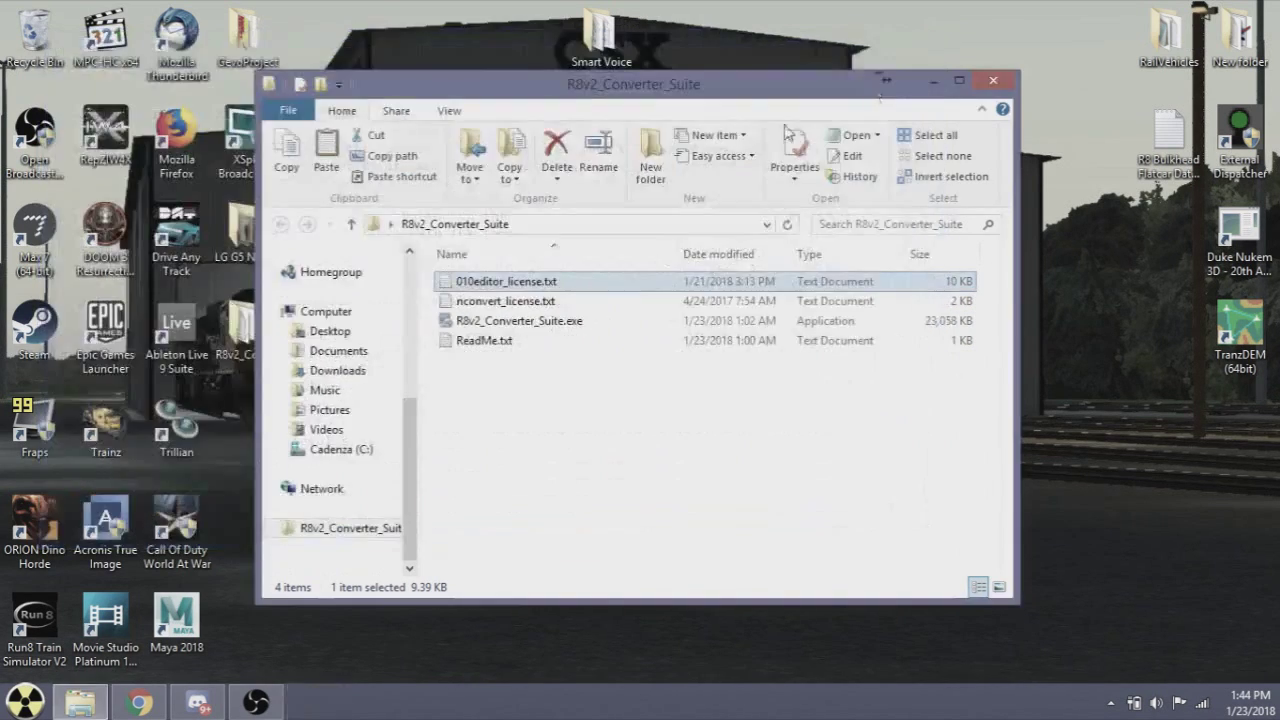
pyautogui.click(938, 36)
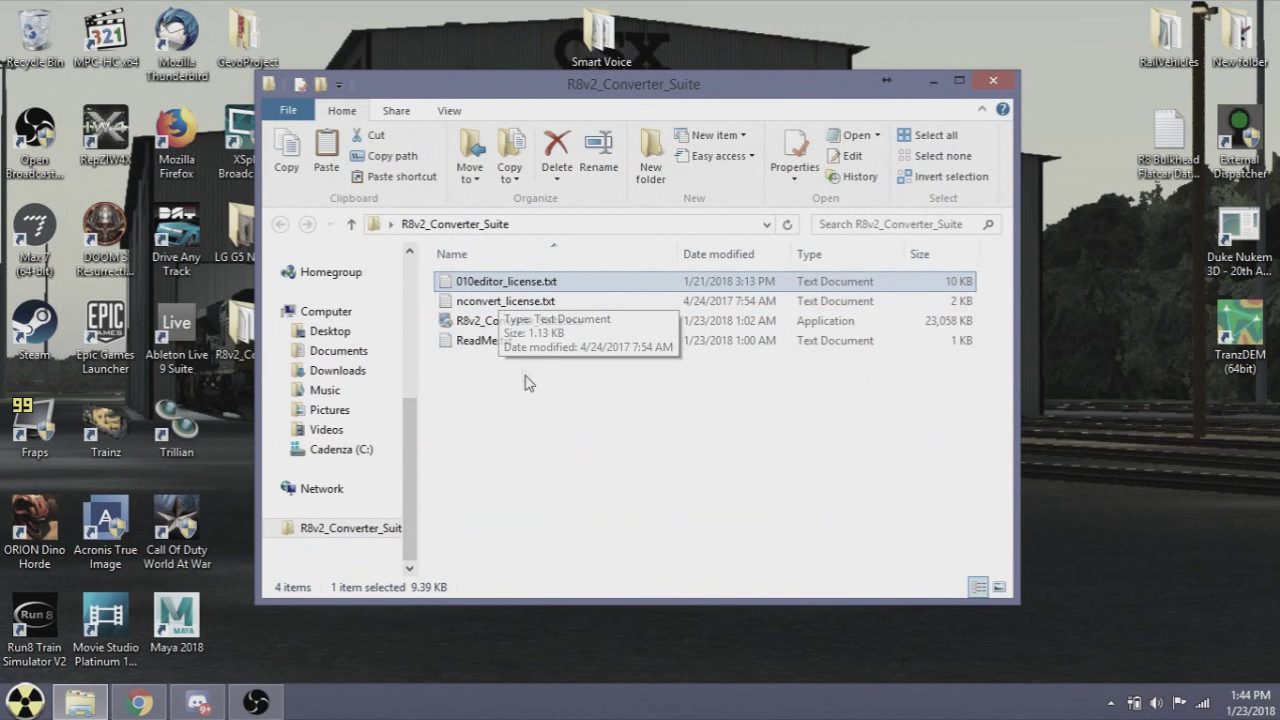
# Read the setup, registration and usage instructions in ReadMe.txt, highlighting the 010 Editor registration details, and close the file
pyautogui.doubleClick(476, 340)
pyautogui.click(349, 285)
pyautogui.scroll(-1, 341, 282)
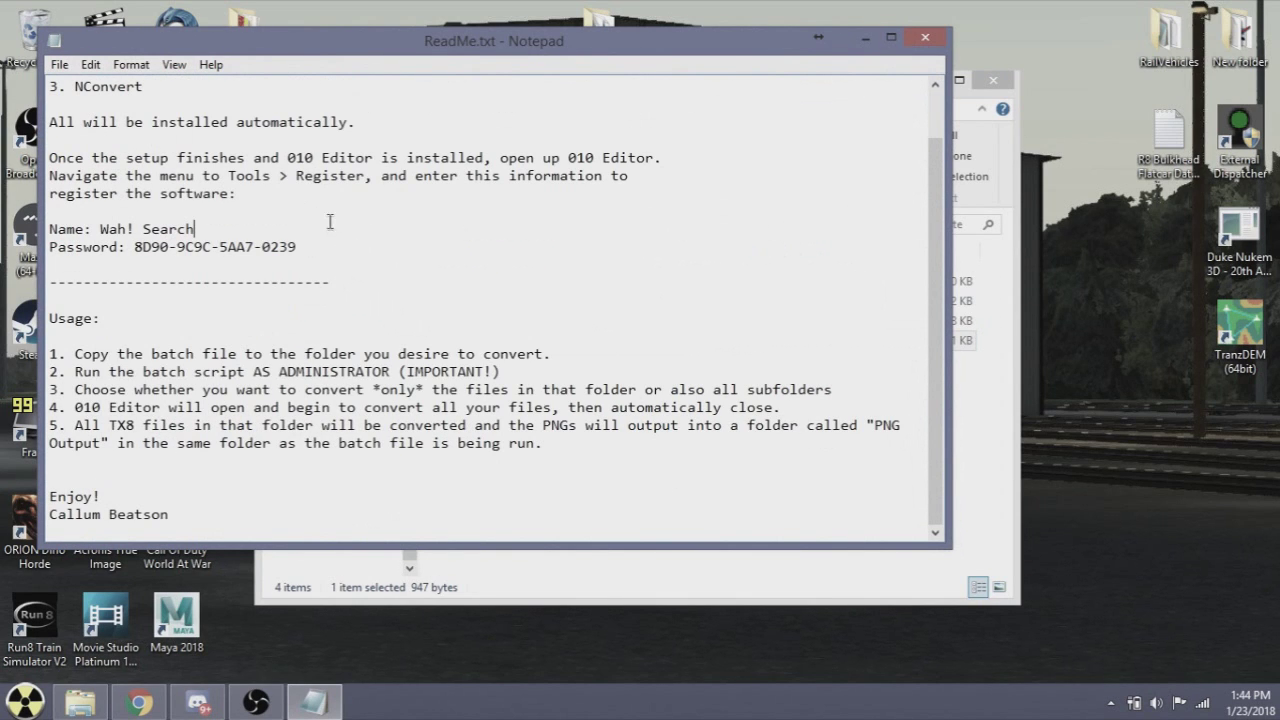
pyautogui.moveTo(300, 246); pyautogui.dragTo(38, 234)
pyautogui.click(417, 238)
pyautogui.click(925, 37)
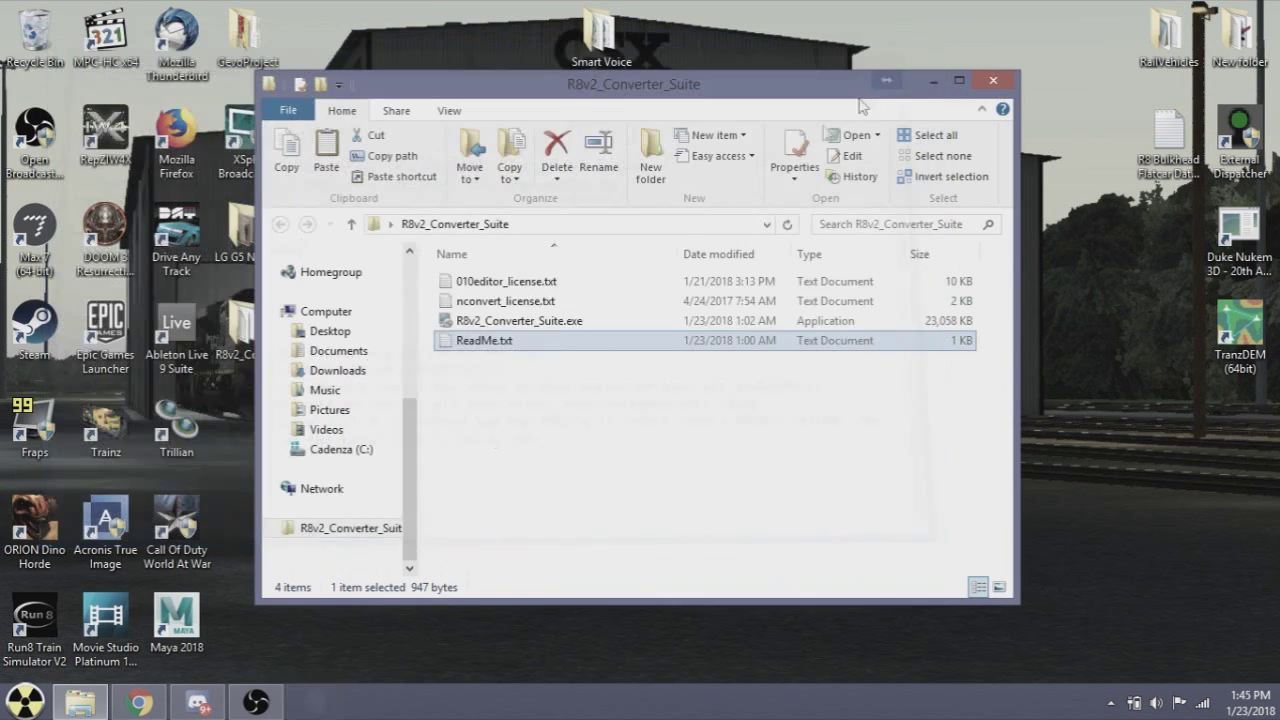
# Run R8v2_Converter_Suite.exe and install Run 8 V2 Converter to C:\Run8Studios\Run8 Train Simulator V2
pyautogui.click(537, 330)
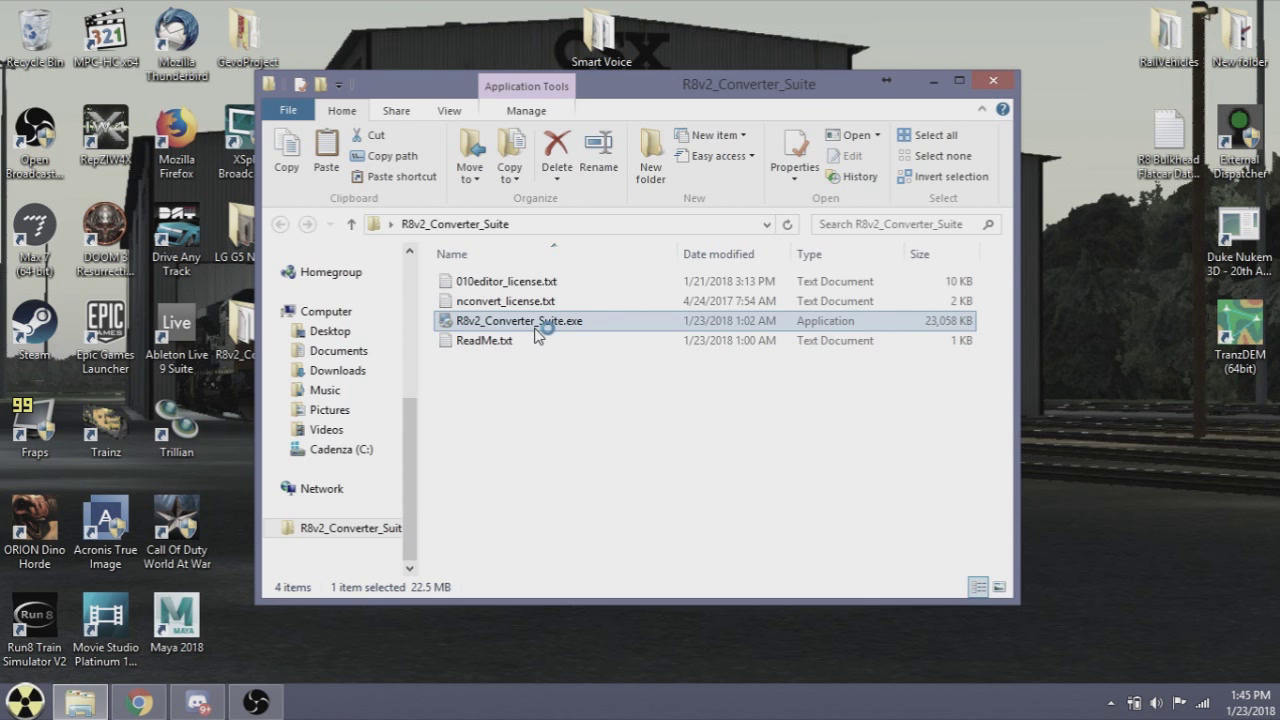
pyautogui.click(717, 452)
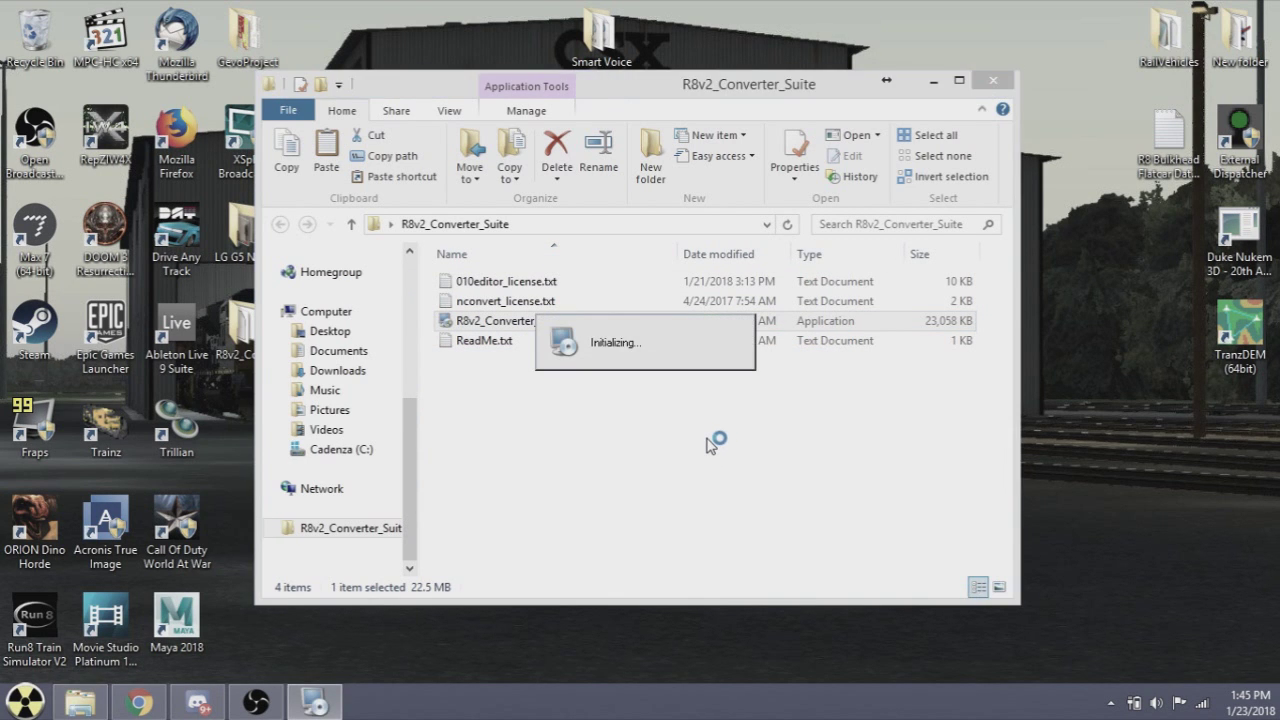
pyautogui.click(728, 517)
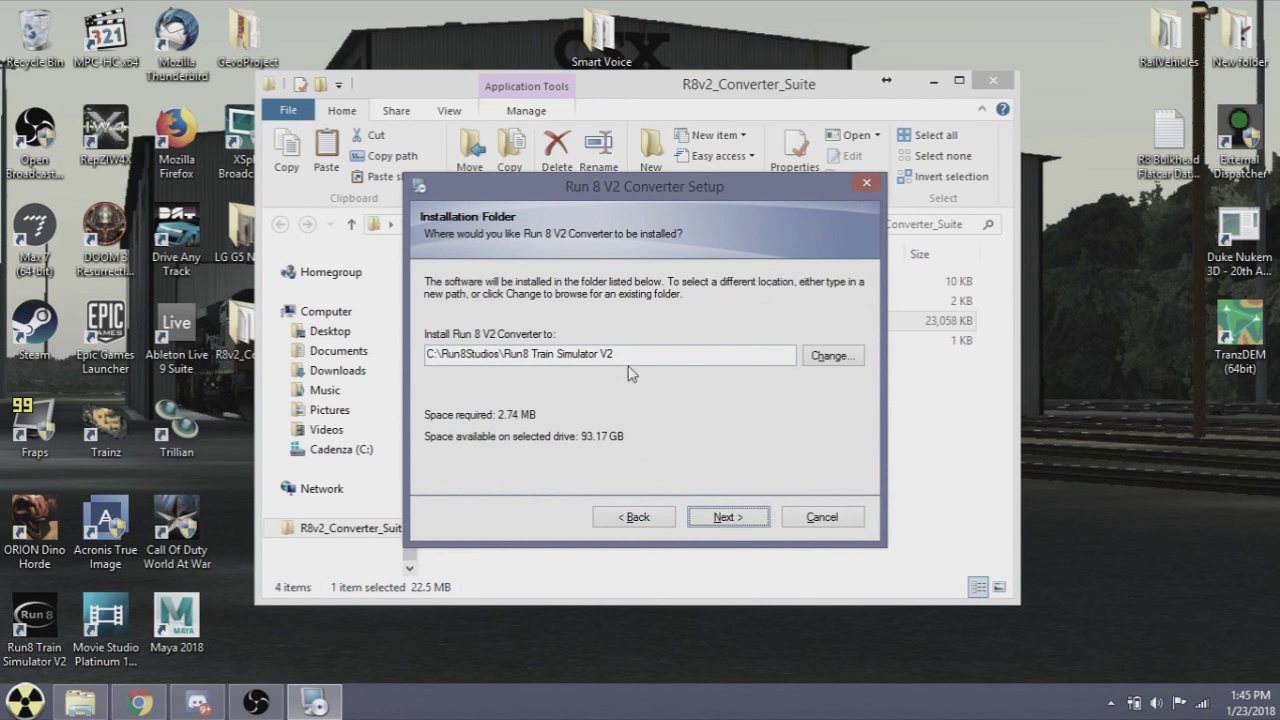
pyautogui.click(732, 519)
pyautogui.click(728, 517)
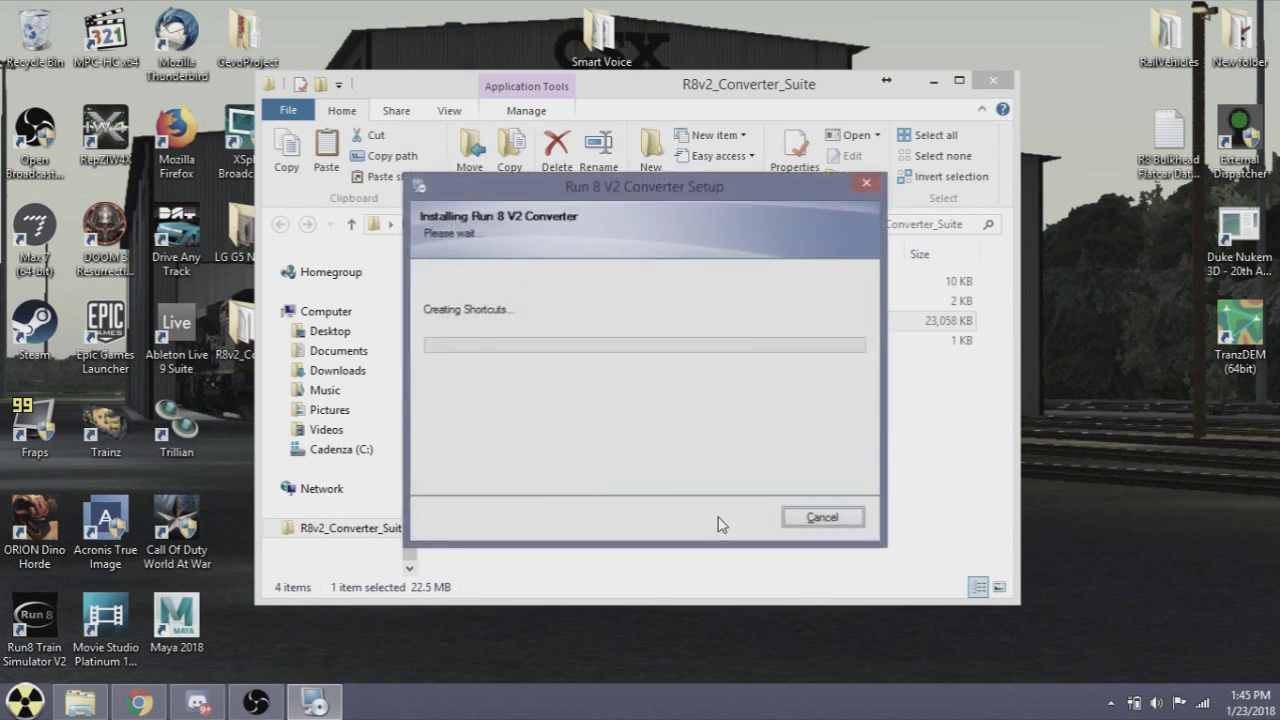
pyautogui.click(725, 519)
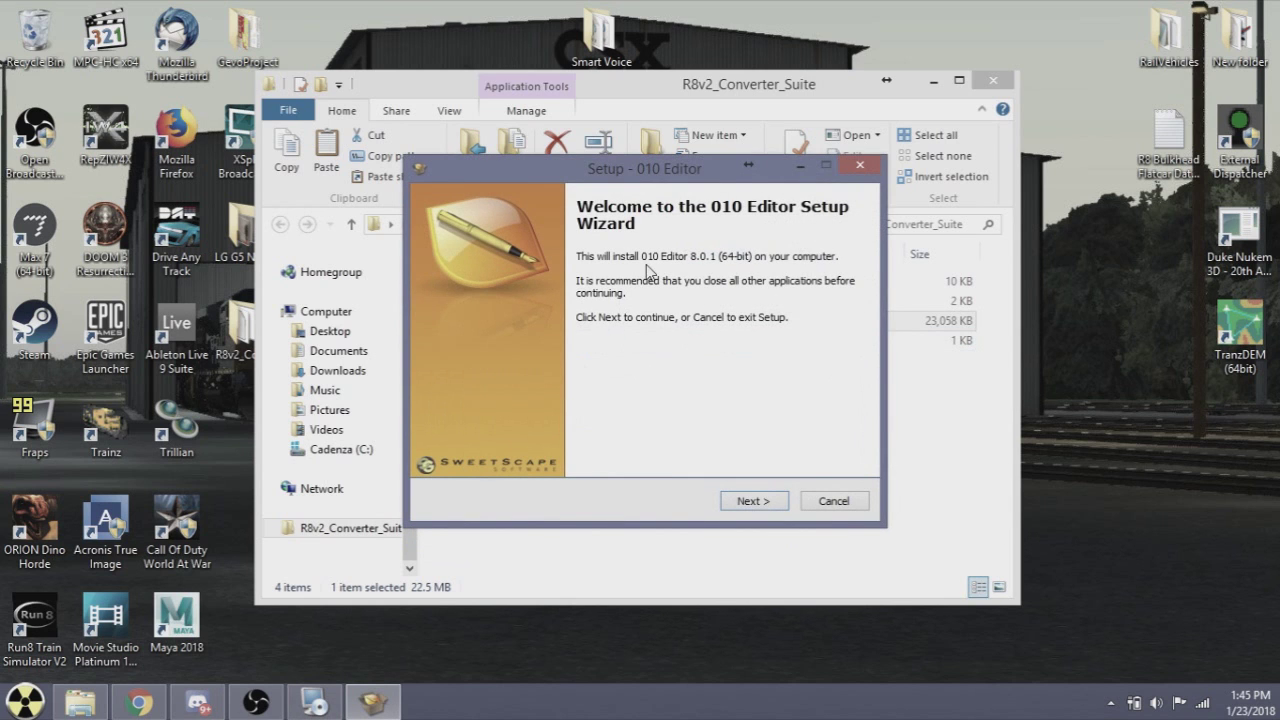
# Accept the license agreement and install 010 Editor to C:\Program Files\010 Editor with only Intel Hex files associated
pyautogui.click(752, 503)
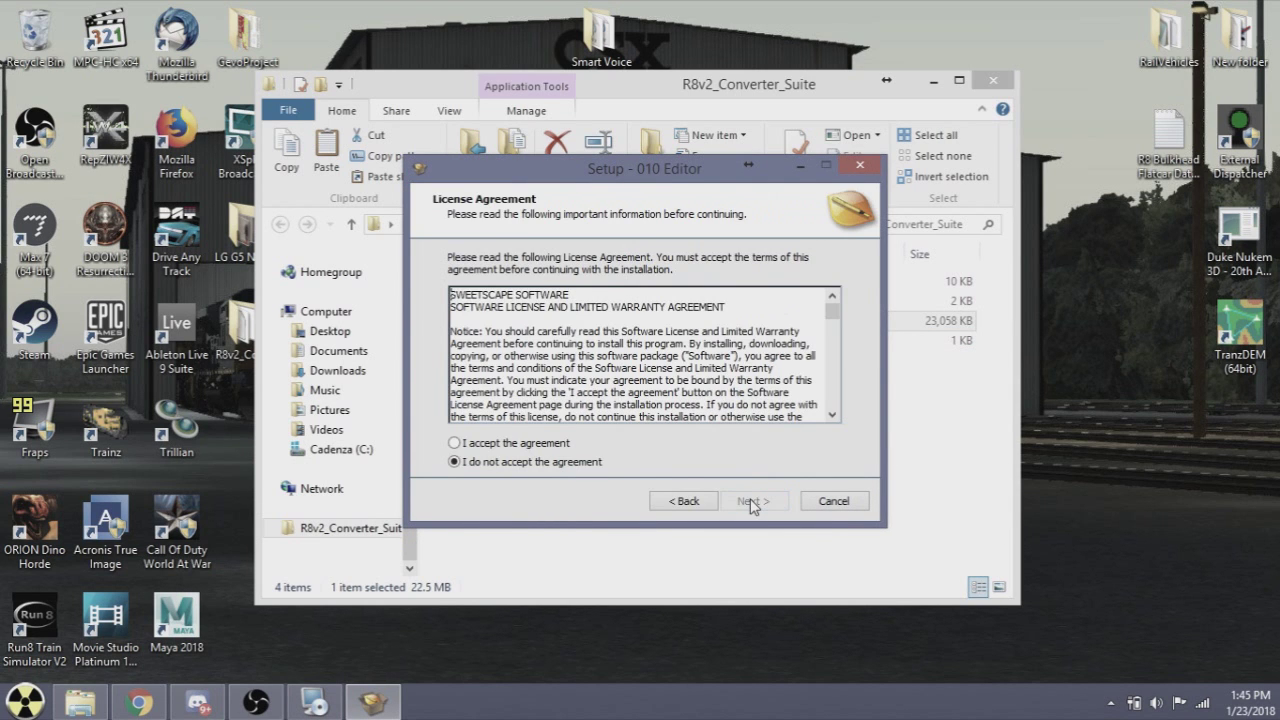
pyautogui.click(560, 443)
pyautogui.click(753, 506)
pyautogui.click(750, 505)
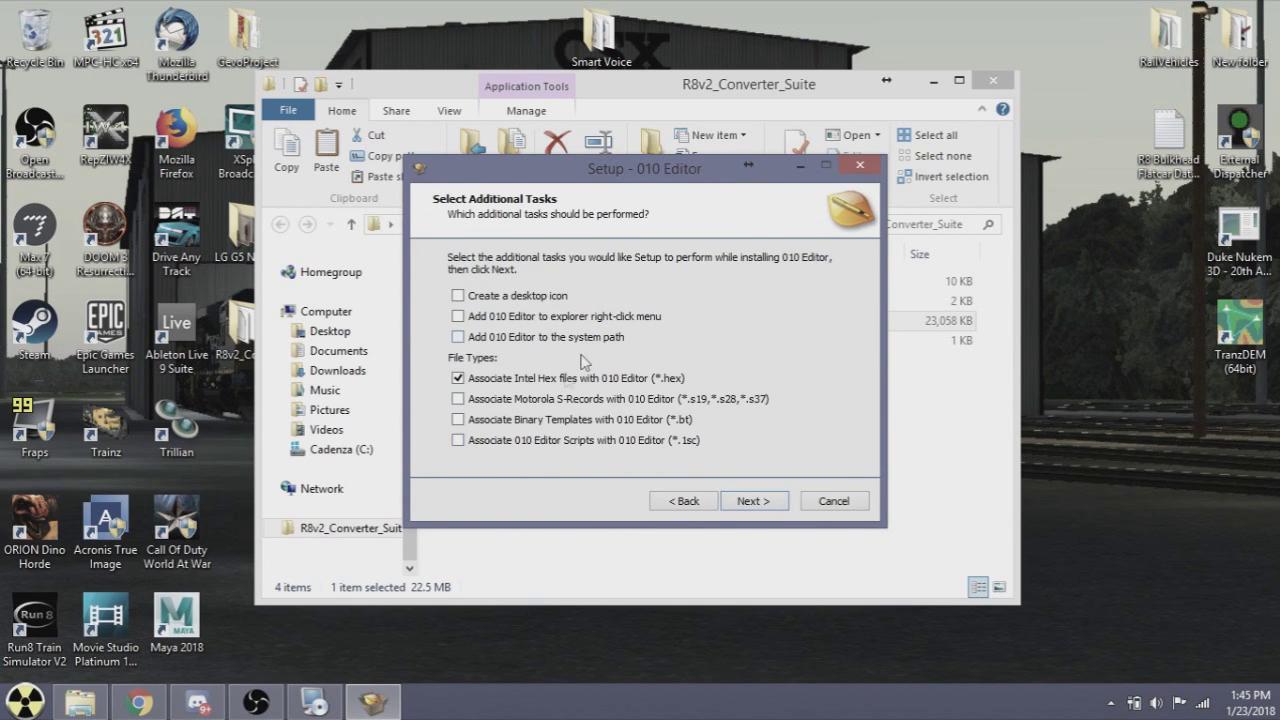
pyautogui.click(752, 502)
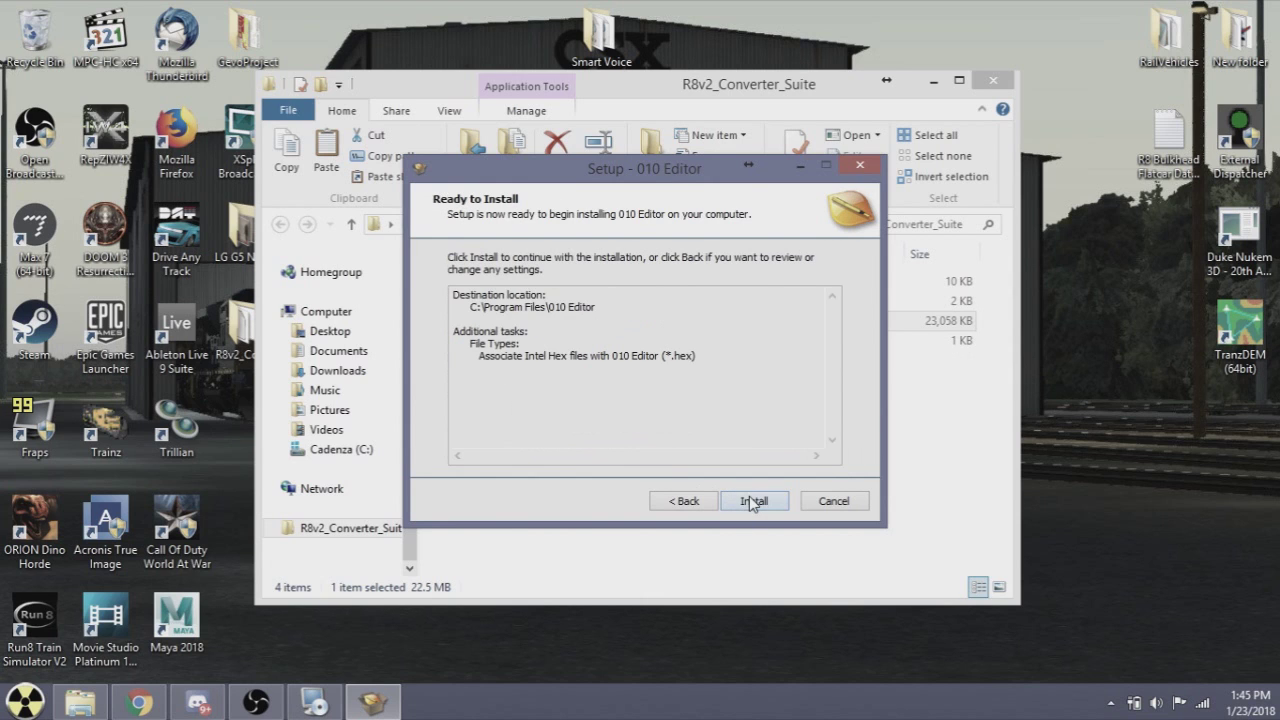
pyautogui.click(704, 503)
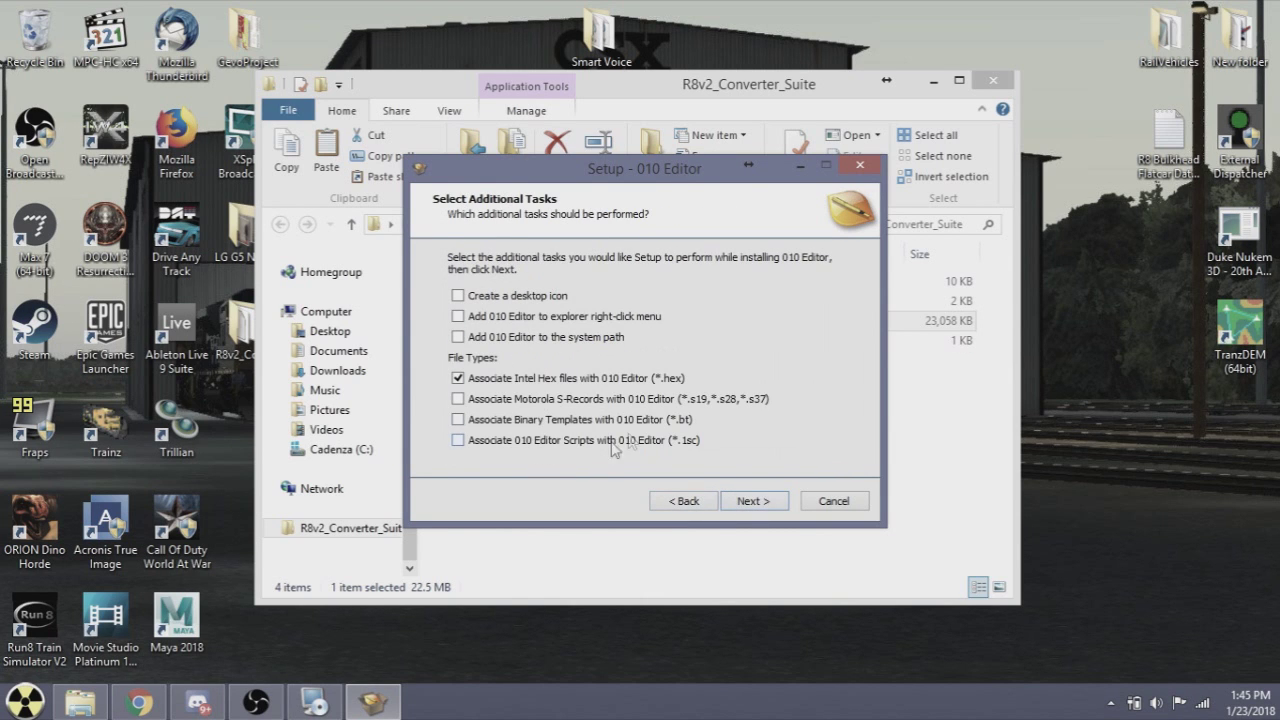
pyautogui.click(751, 501)
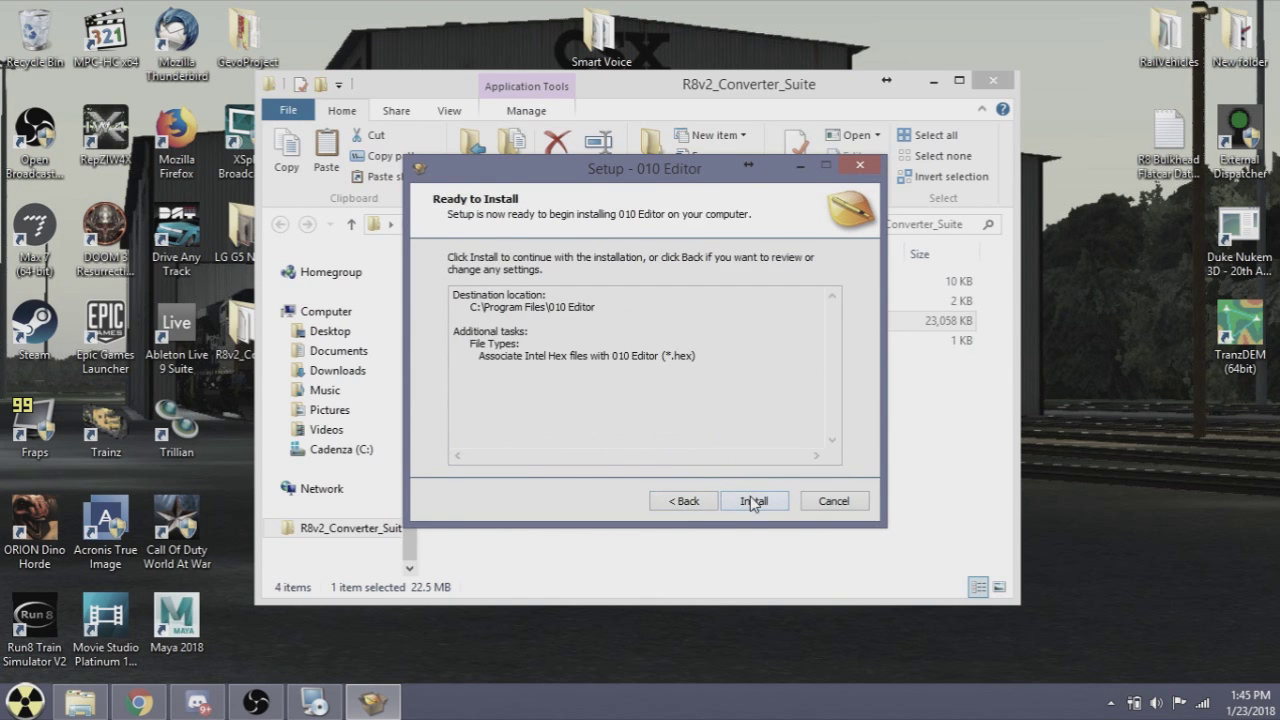
pyautogui.click(753, 502)
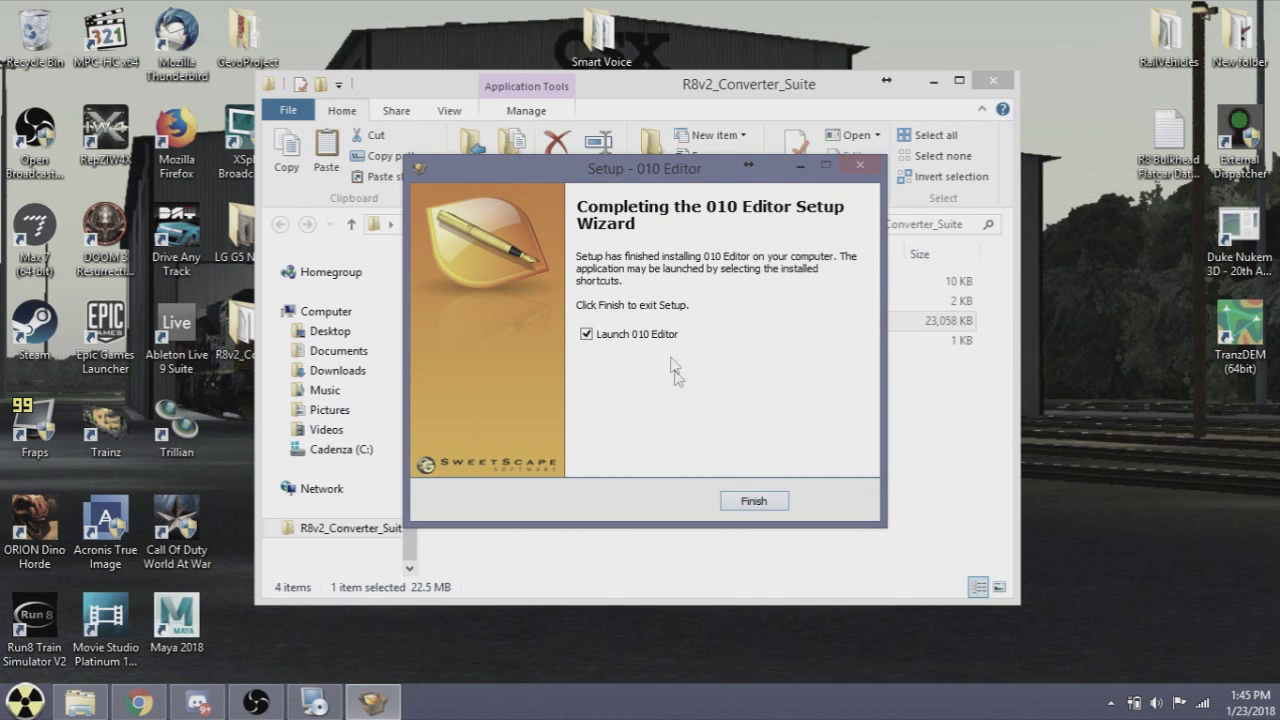
# Finish the 010 Editor and Run 8 V2 Converter setups without launching 010 Editor, and close the extracted folder
pyautogui.click(655, 336)
pyautogui.click(749, 502)
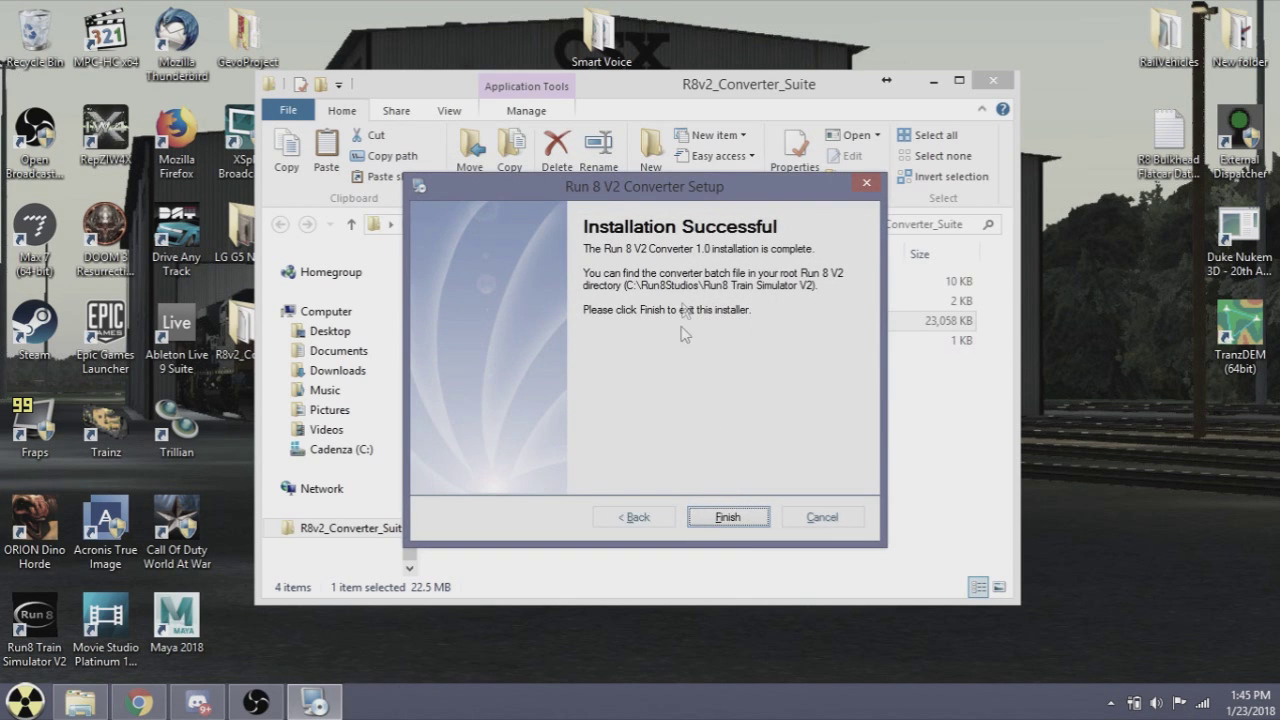
pyautogui.click(752, 514)
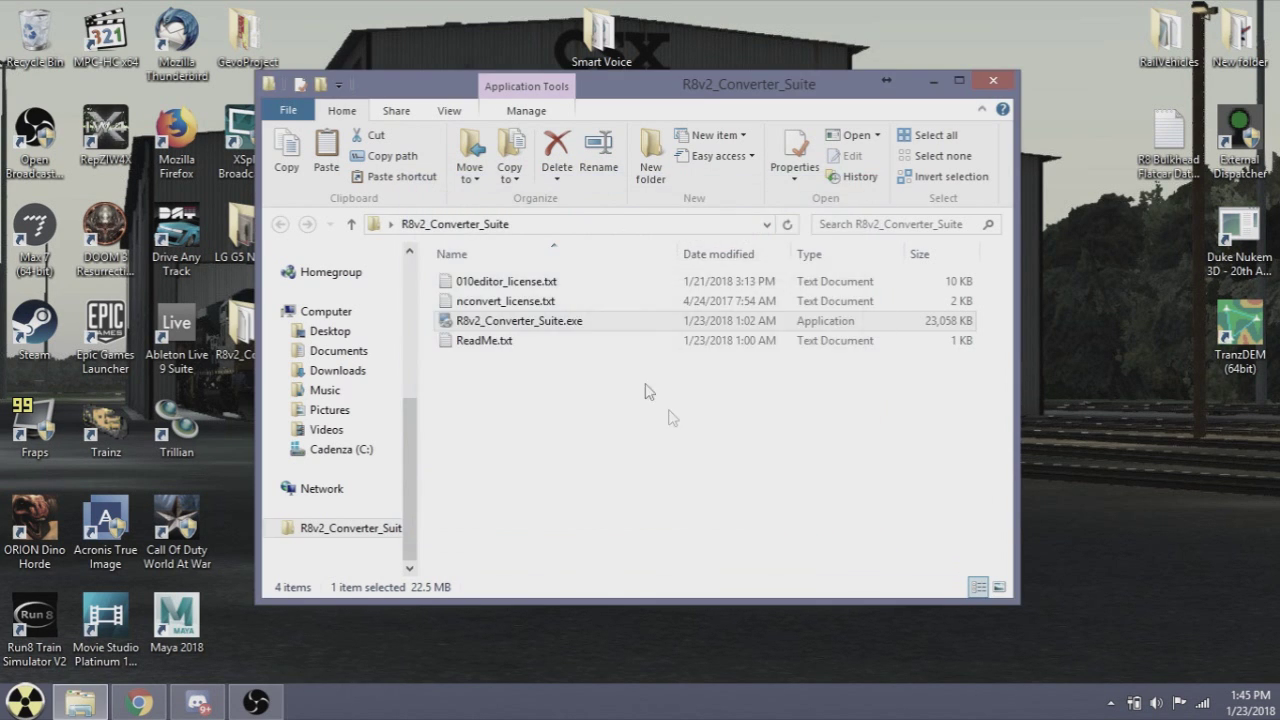
pyautogui.click(992, 82)
# Open the folder C:\Run8Studios\Run8 Train Simulator V2 in the file manager
pyautogui.click(26, 700)
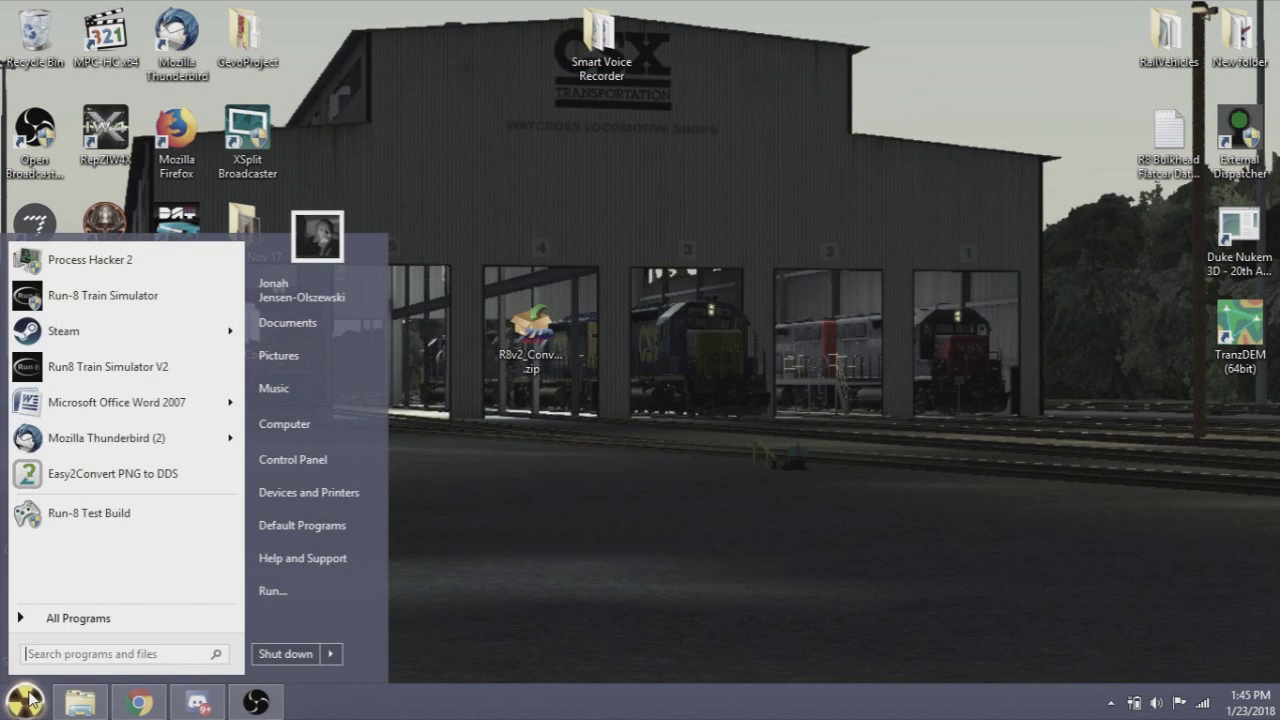
pyautogui.click(332, 430)
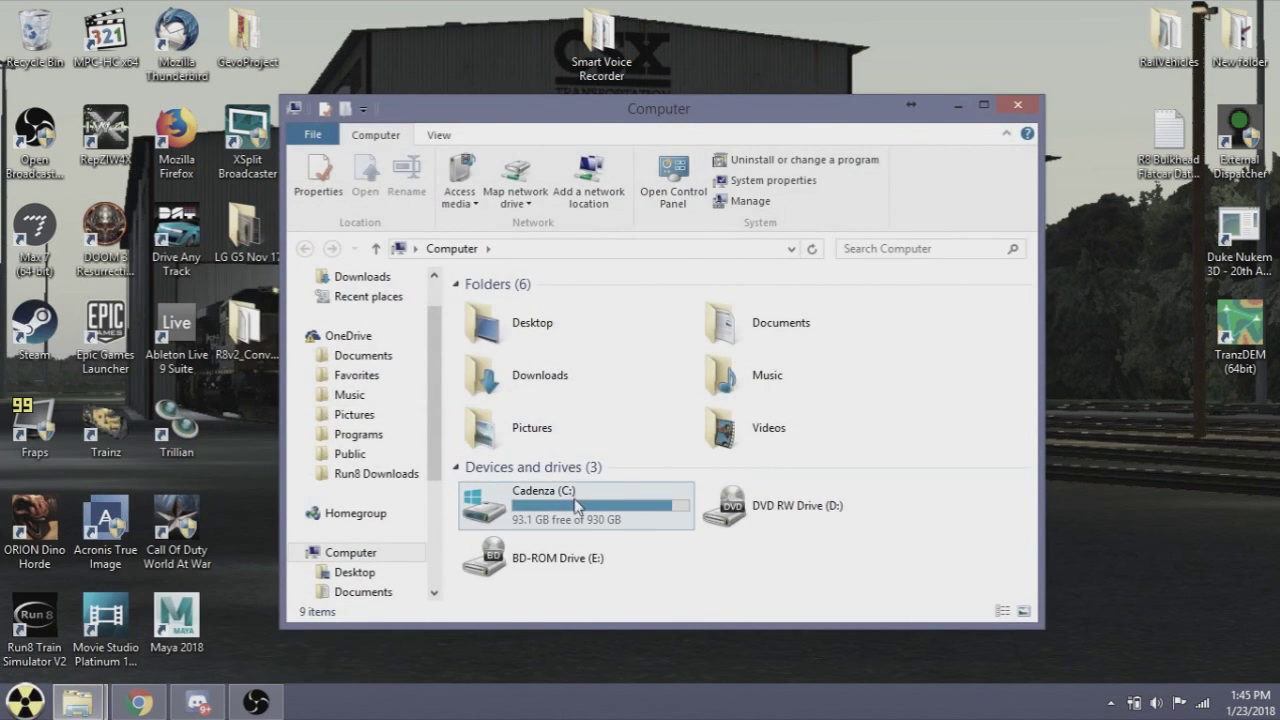
pyautogui.doubleClick(574, 500)
pyautogui.scroll(-3, 552, 482)
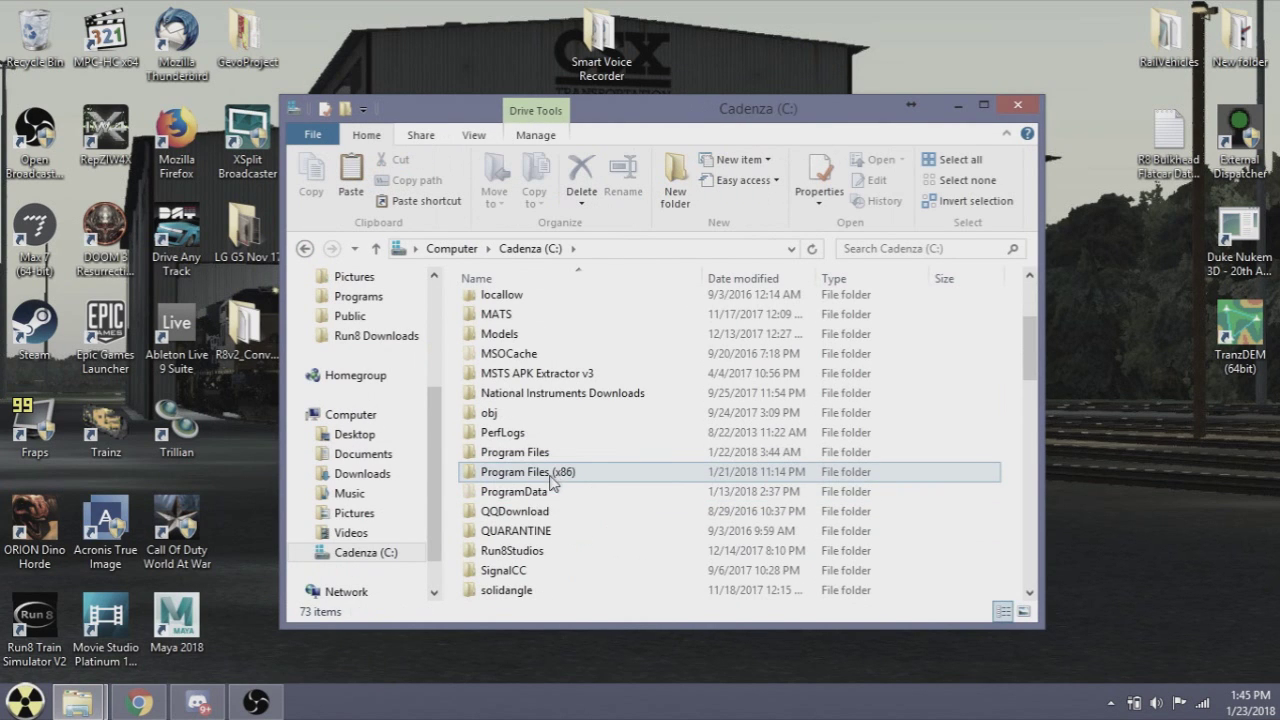
pyautogui.scroll(-1, 527, 500)
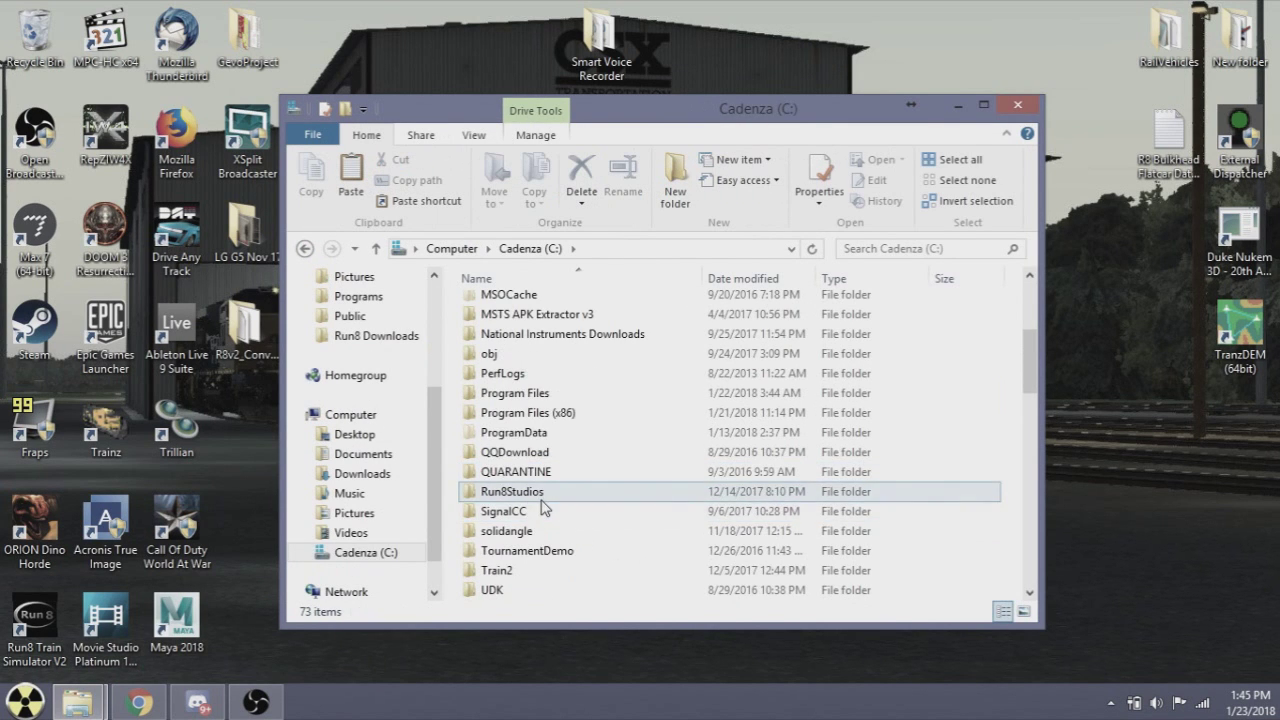
pyautogui.doubleClick(538, 493)
pyautogui.doubleClick(611, 302)
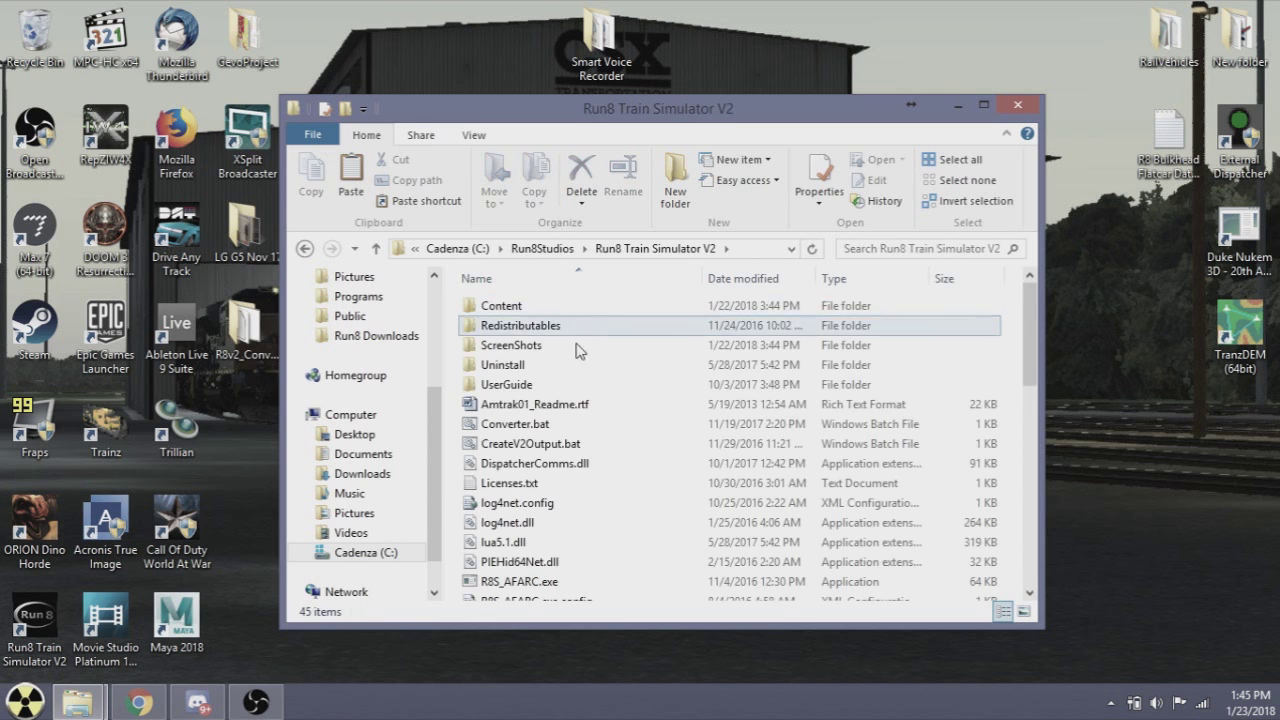
# Locate TX8toPNG_Converter.bat in the Run8 Train Simulator V2 folder and copy it
pyautogui.scroll(-4, 560, 380)
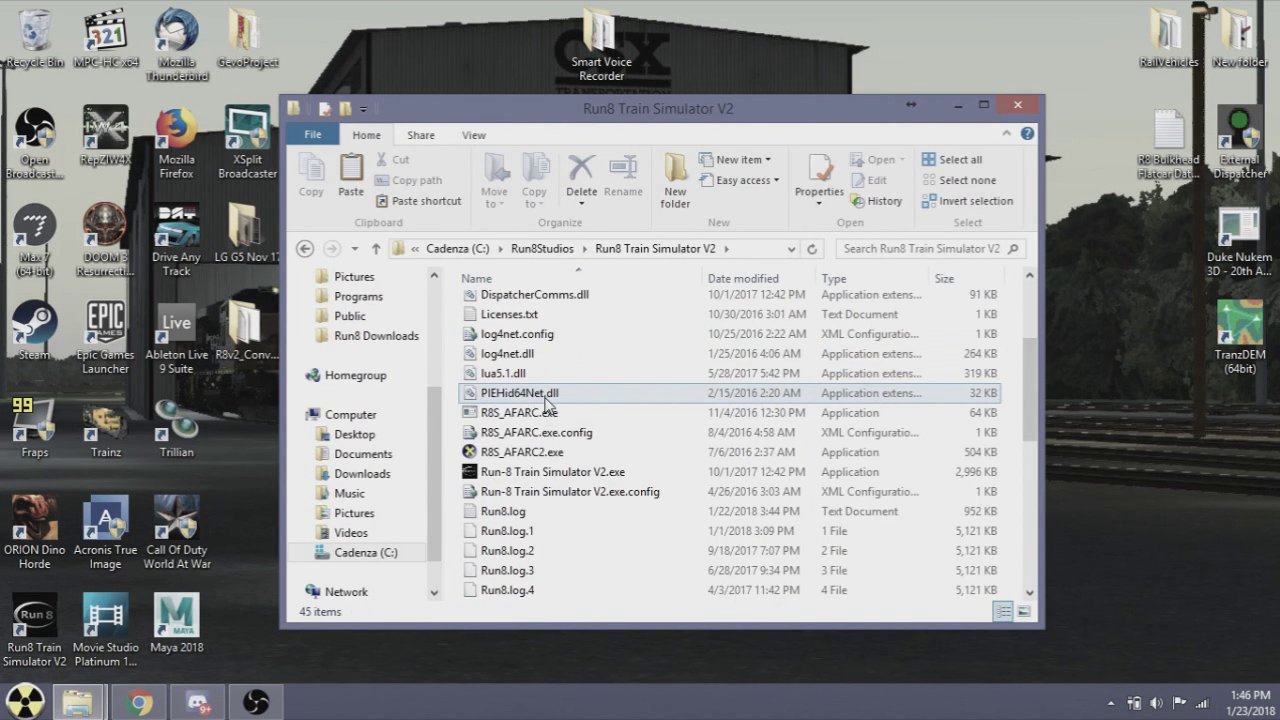
pyautogui.scroll(-7, 547, 402)
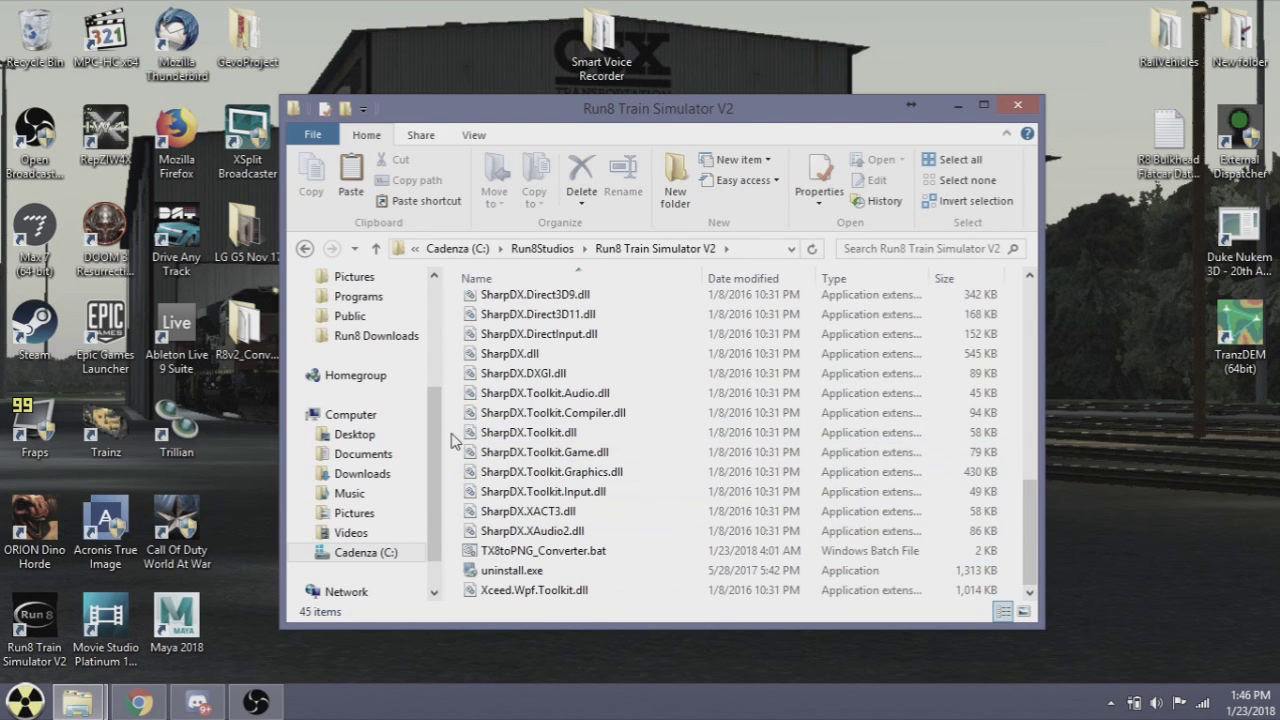
pyautogui.click(586, 561)
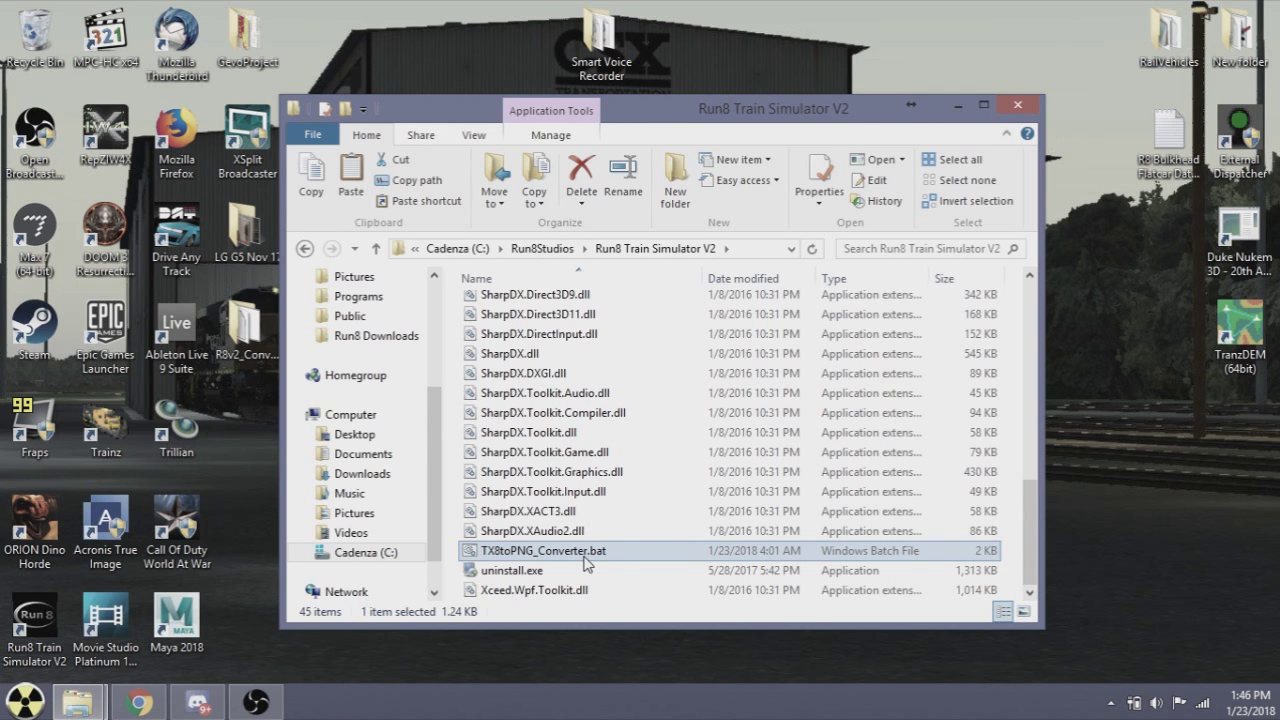
pyautogui.scroll(7, 525, 340)
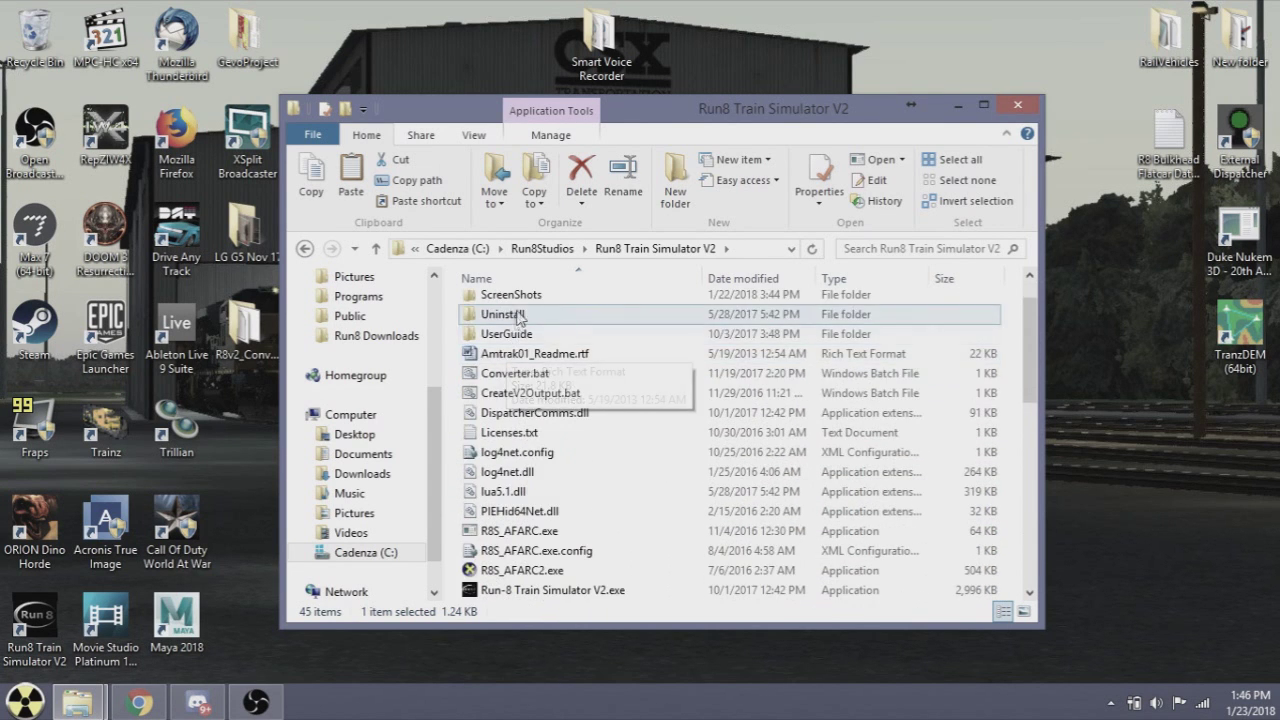
pyautogui.scroll(1, 518, 318)
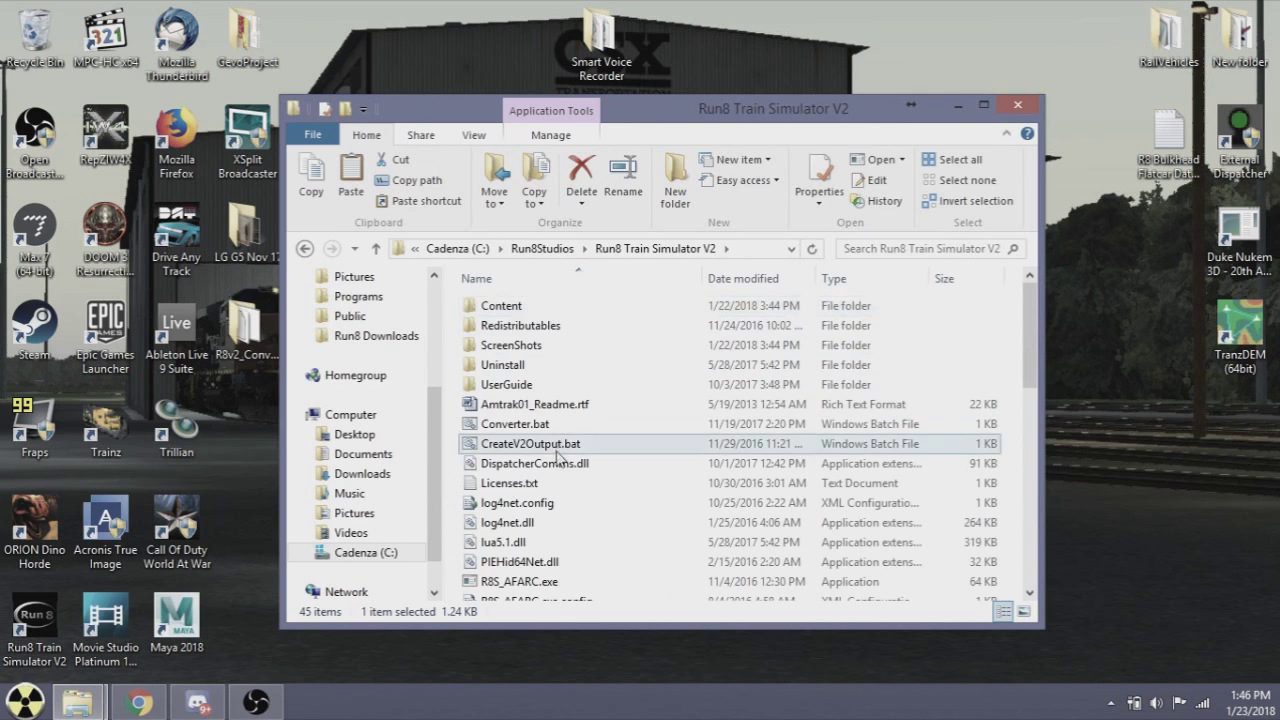
pyautogui.scroll(-10, 557, 460)
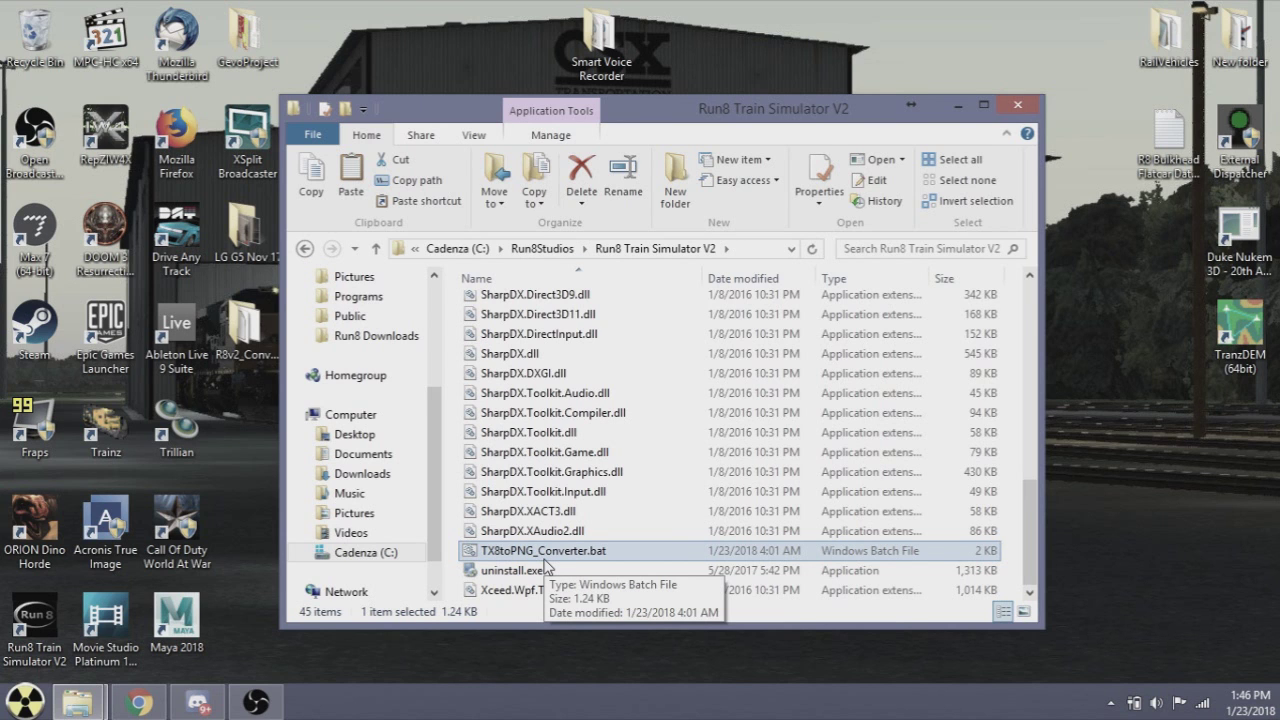
pyautogui.scroll(10, 548, 560)
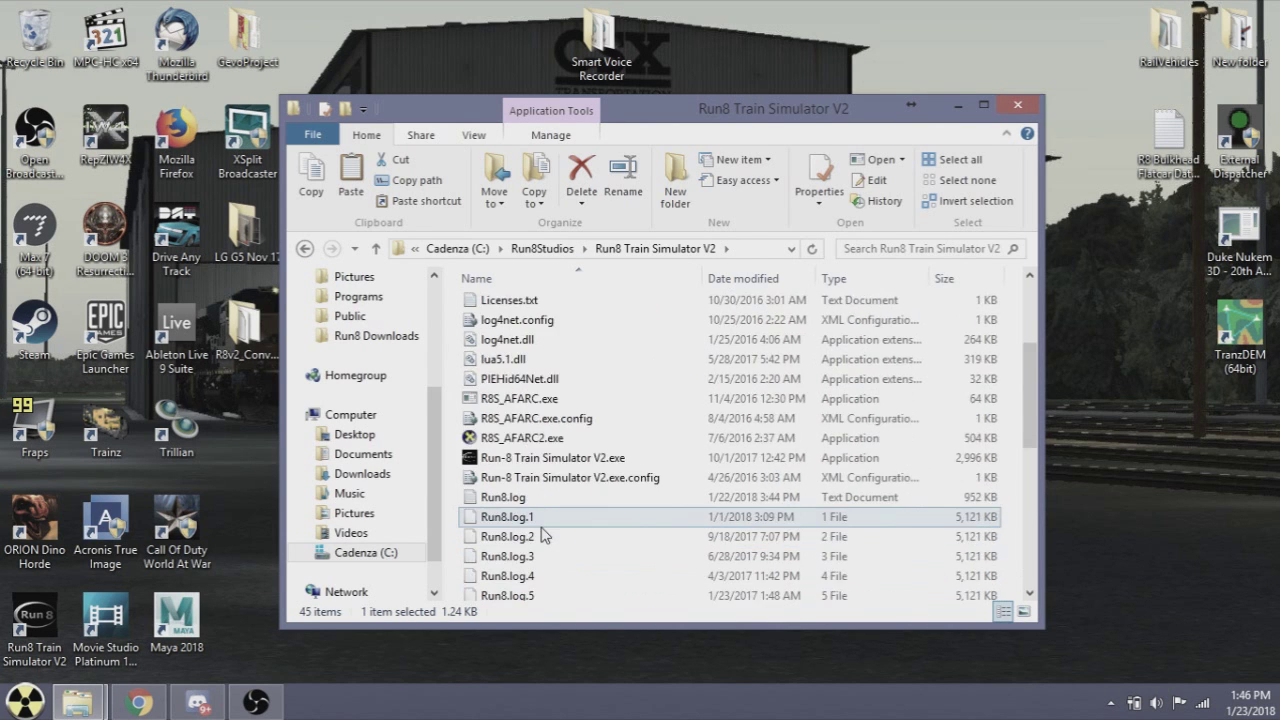
pyautogui.scroll(-10, 531, 457)
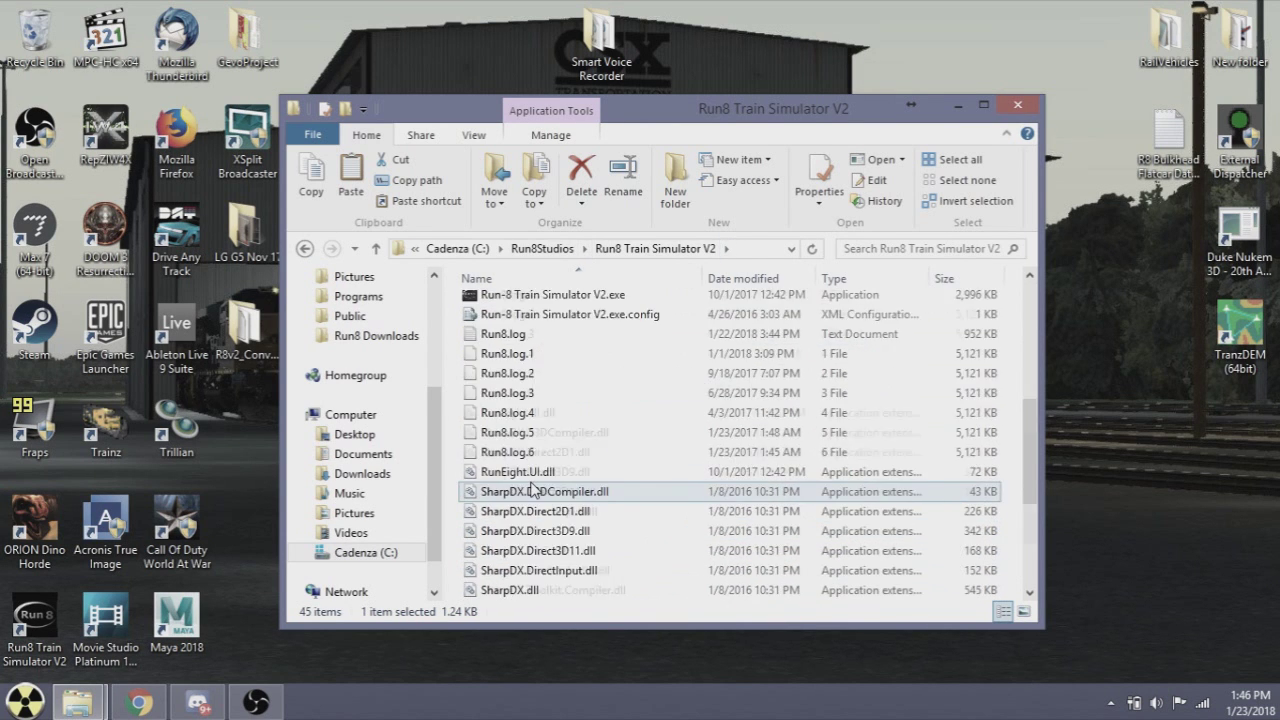
pyautogui.rightClick(560, 552)
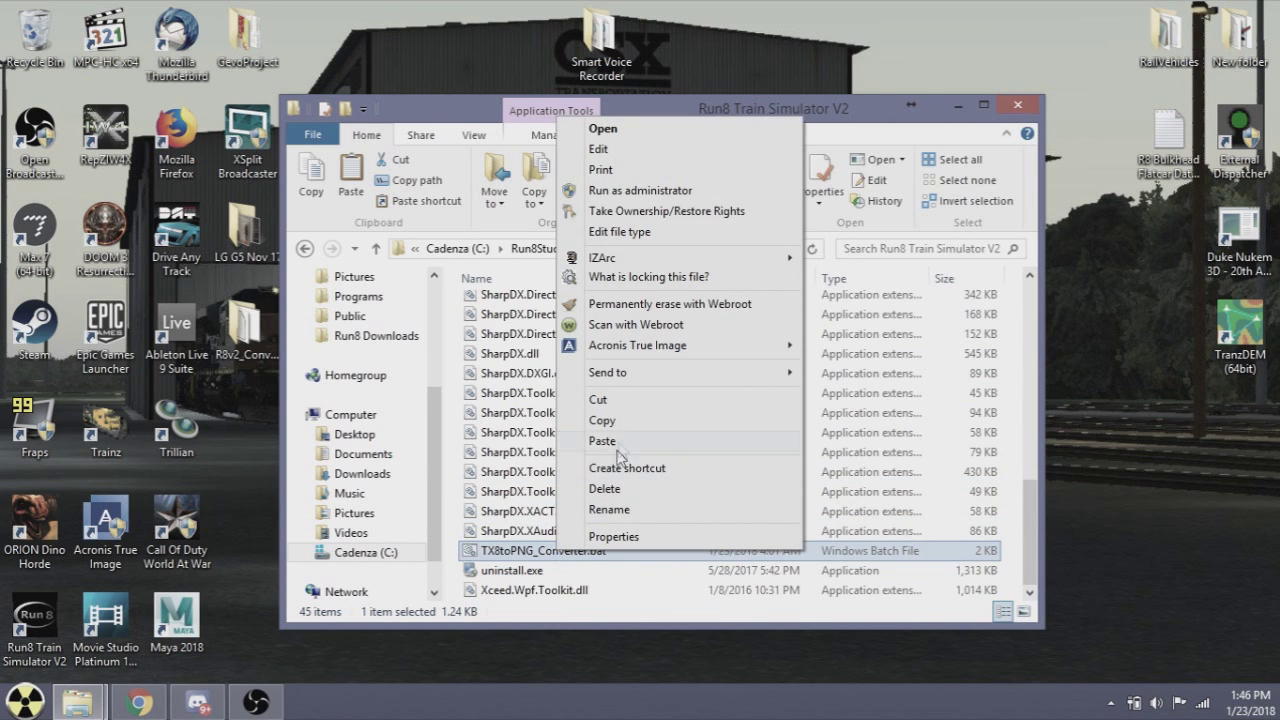
pyautogui.click(598, 421)
# Paste the copied converter batch file into the Content\V2RailVehicles\Body folder
pyautogui.scroll(10, 540, 400)
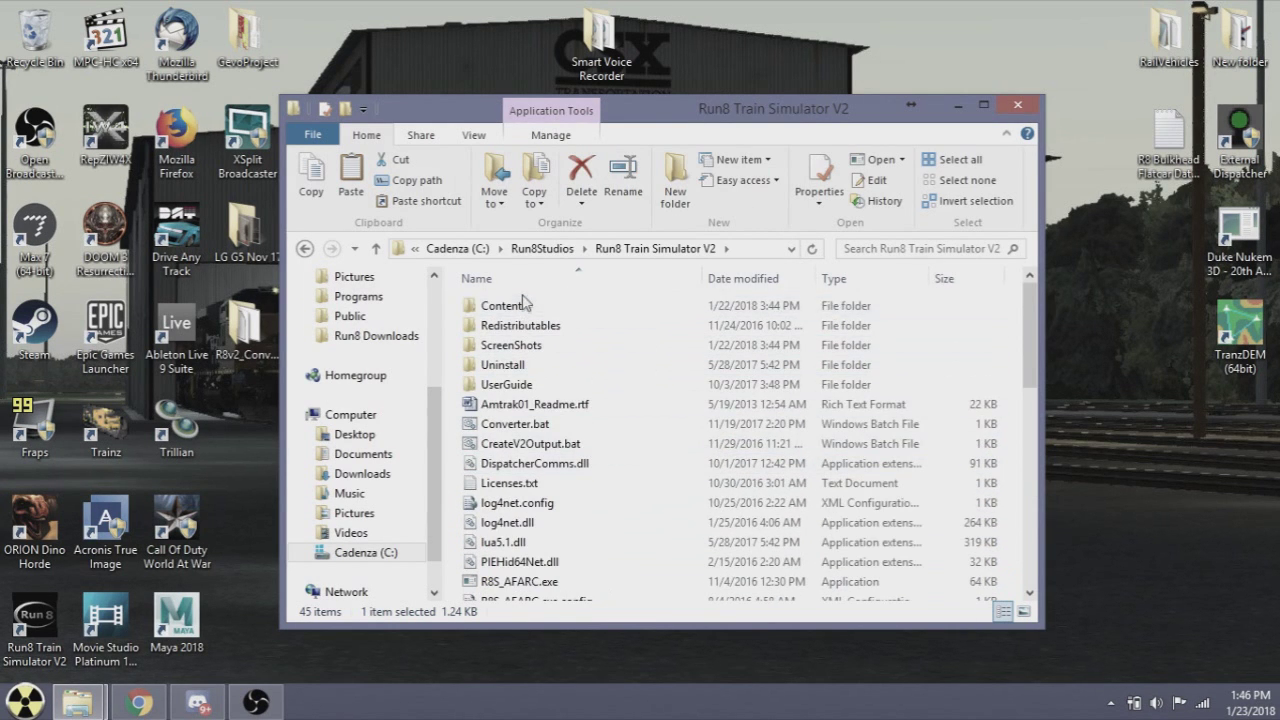
pyautogui.doubleClick(495, 305)
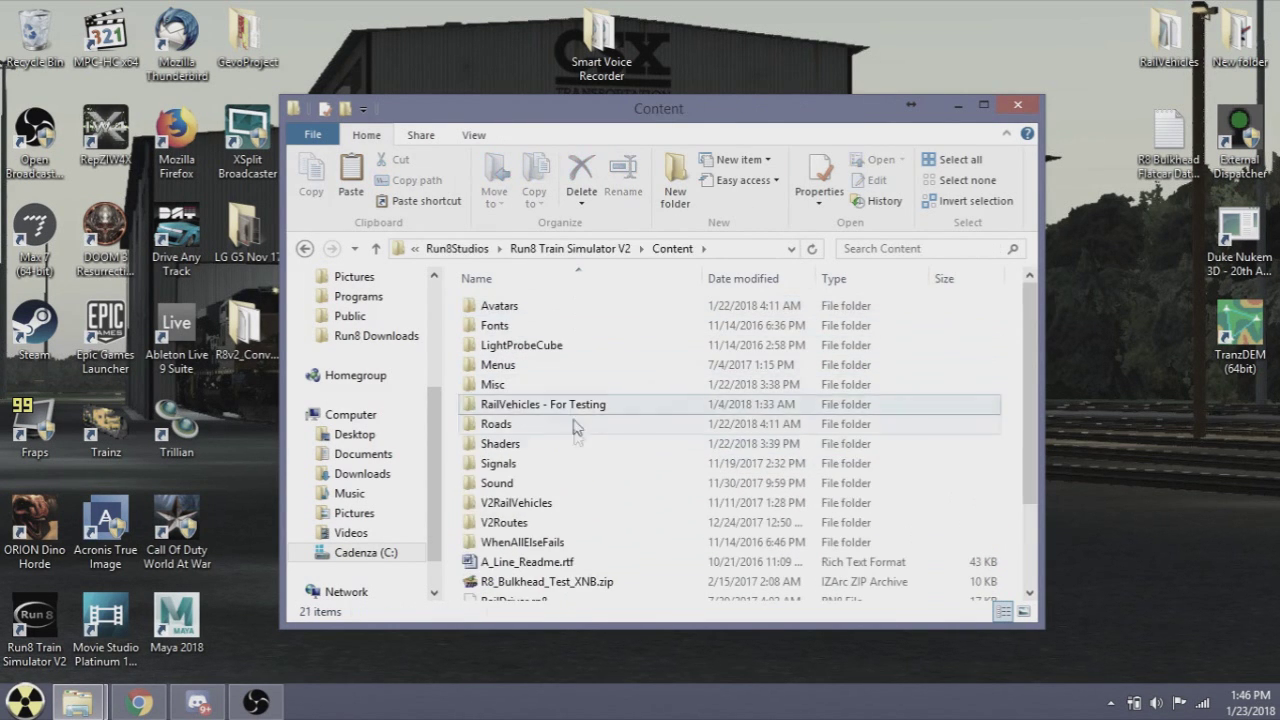
pyautogui.doubleClick(522, 505)
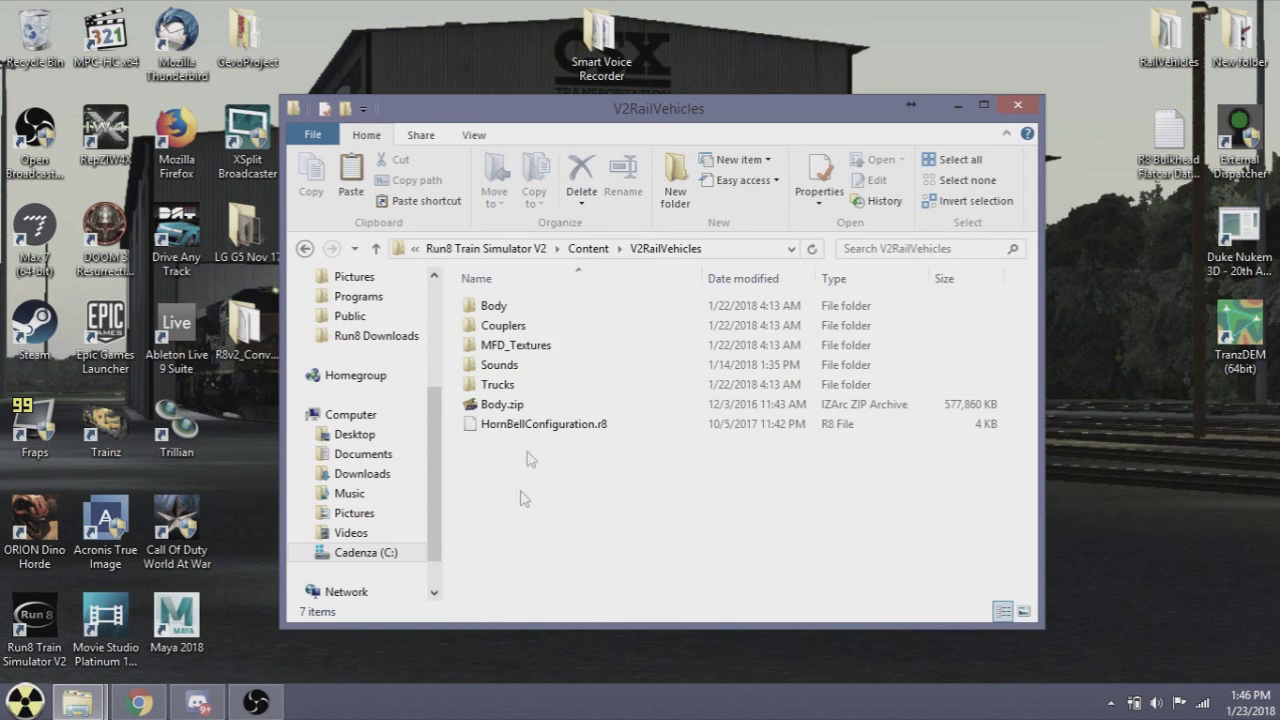
pyautogui.doubleClick(541, 317)
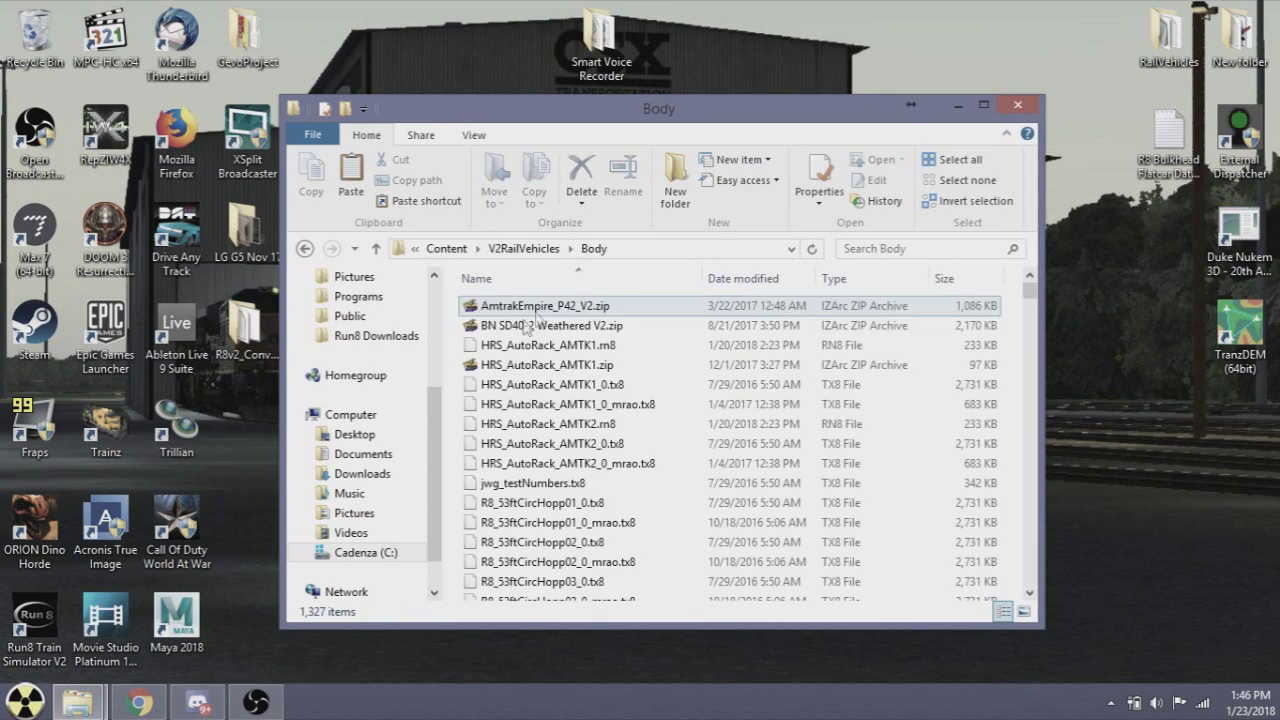
pyautogui.rightClick(450, 376)
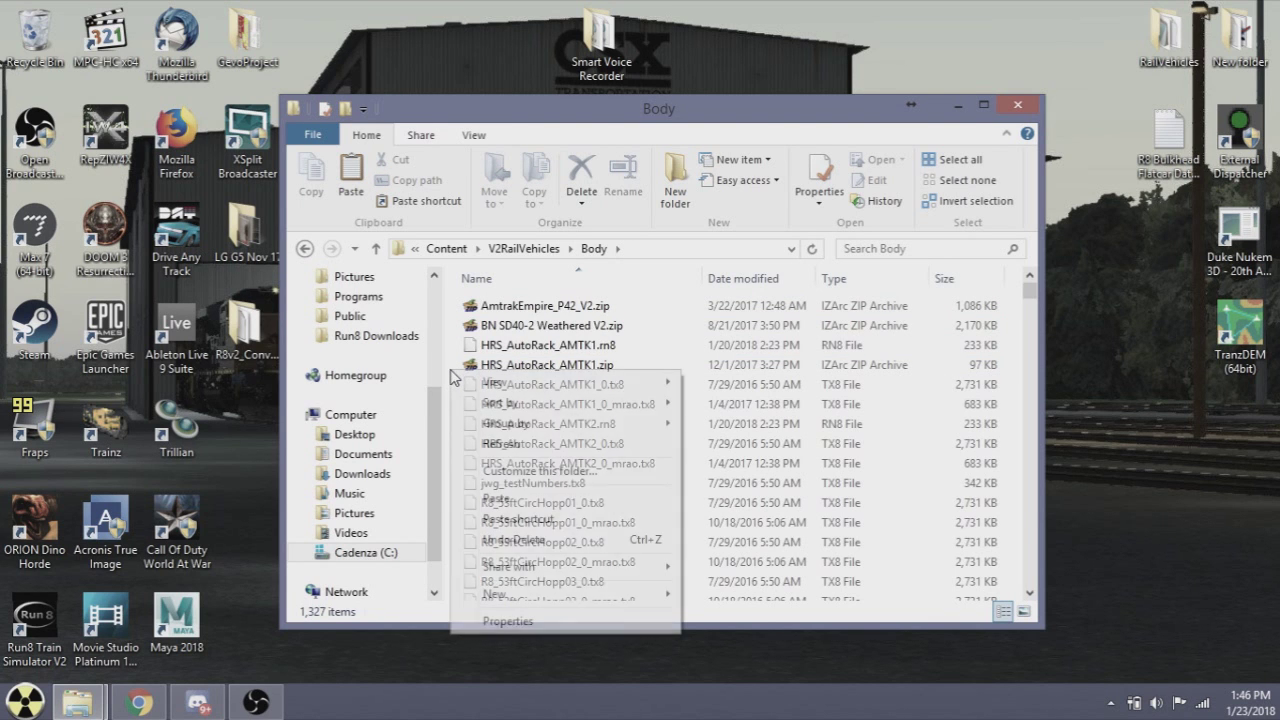
pyautogui.click(507, 501)
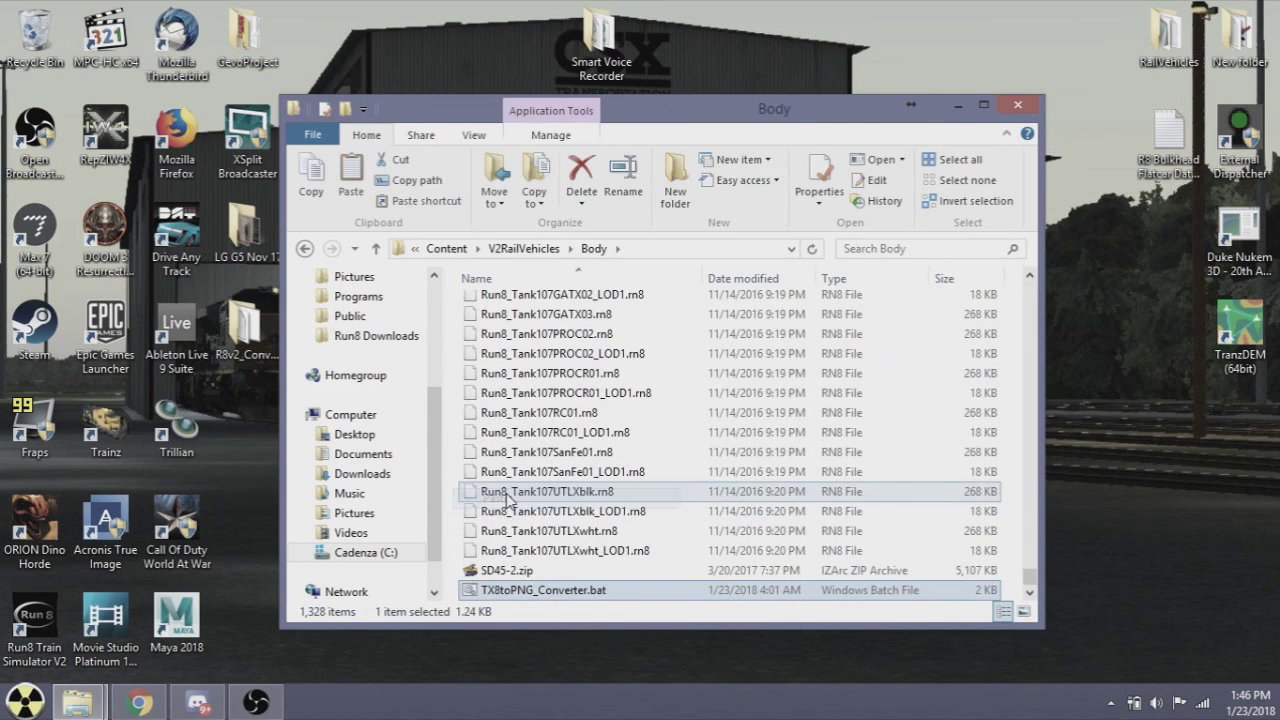
# Run TX8toPNG_Converter.bat in the Body folder as administrator and choose option 1 to convert the TX8 files in just this folder
pyautogui.rightClick(534, 593)
pyautogui.click(610, 230)
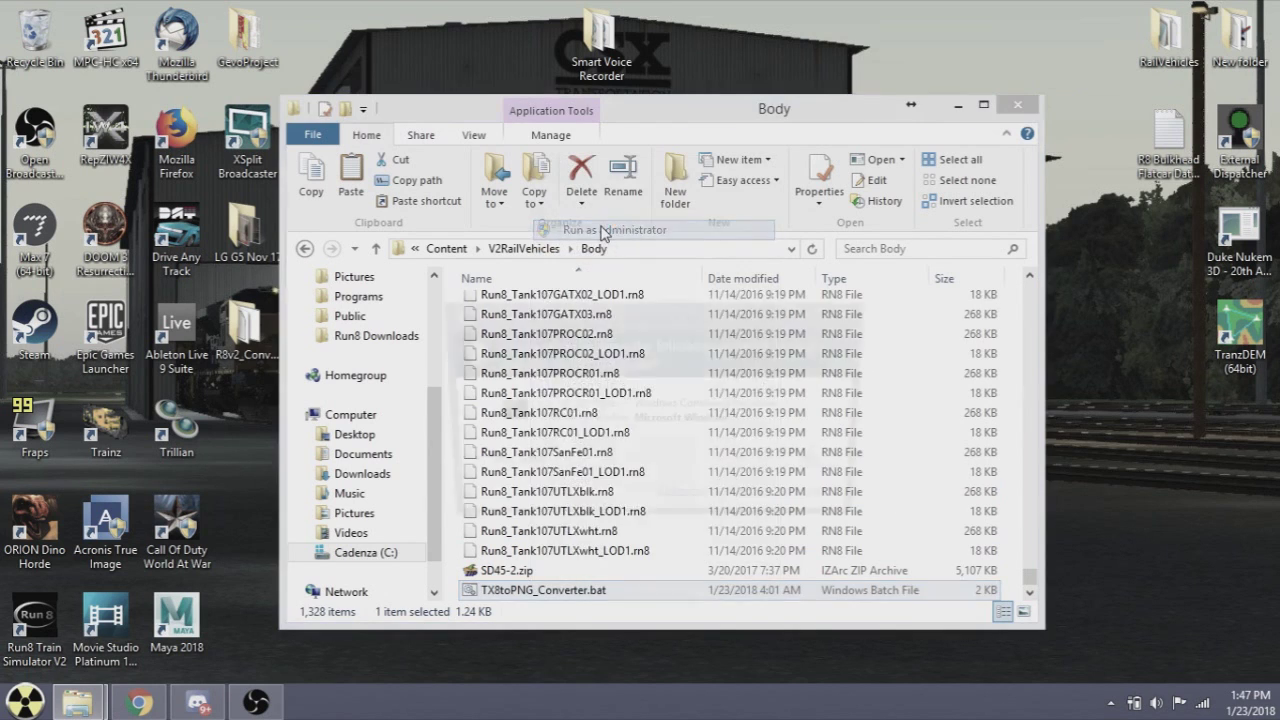
pyautogui.click(745, 465)
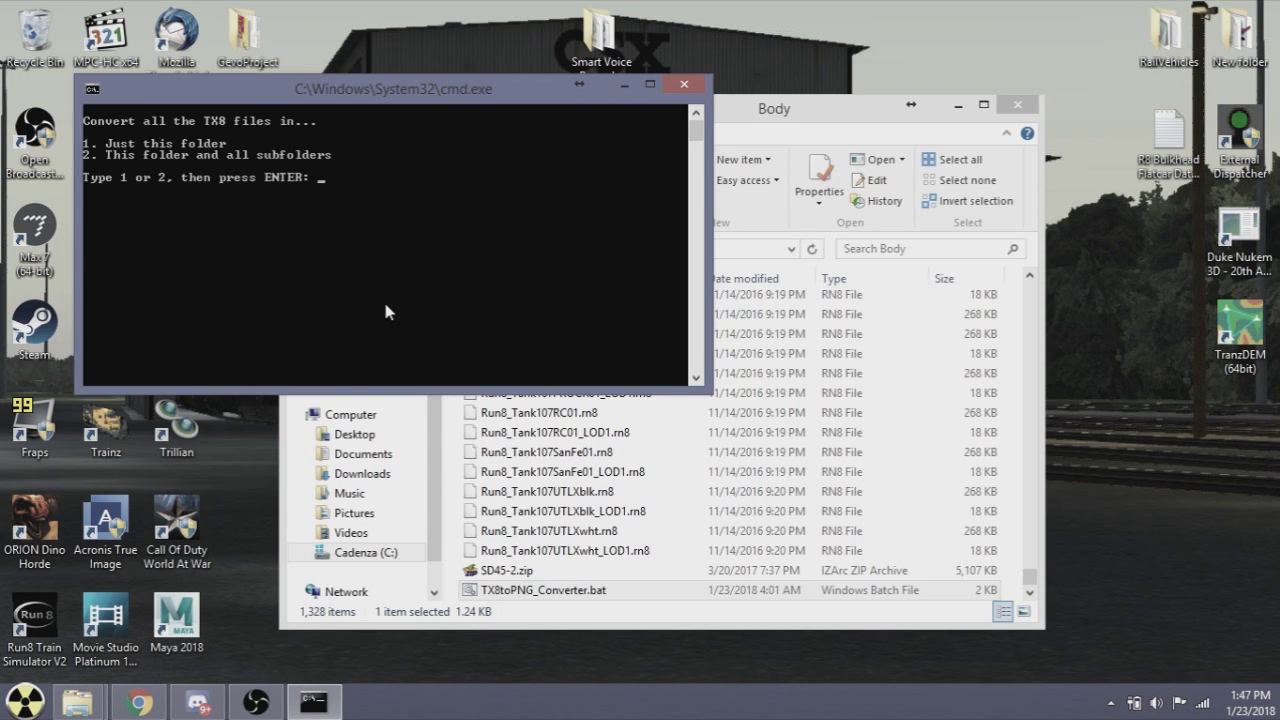
pyautogui.write('1')
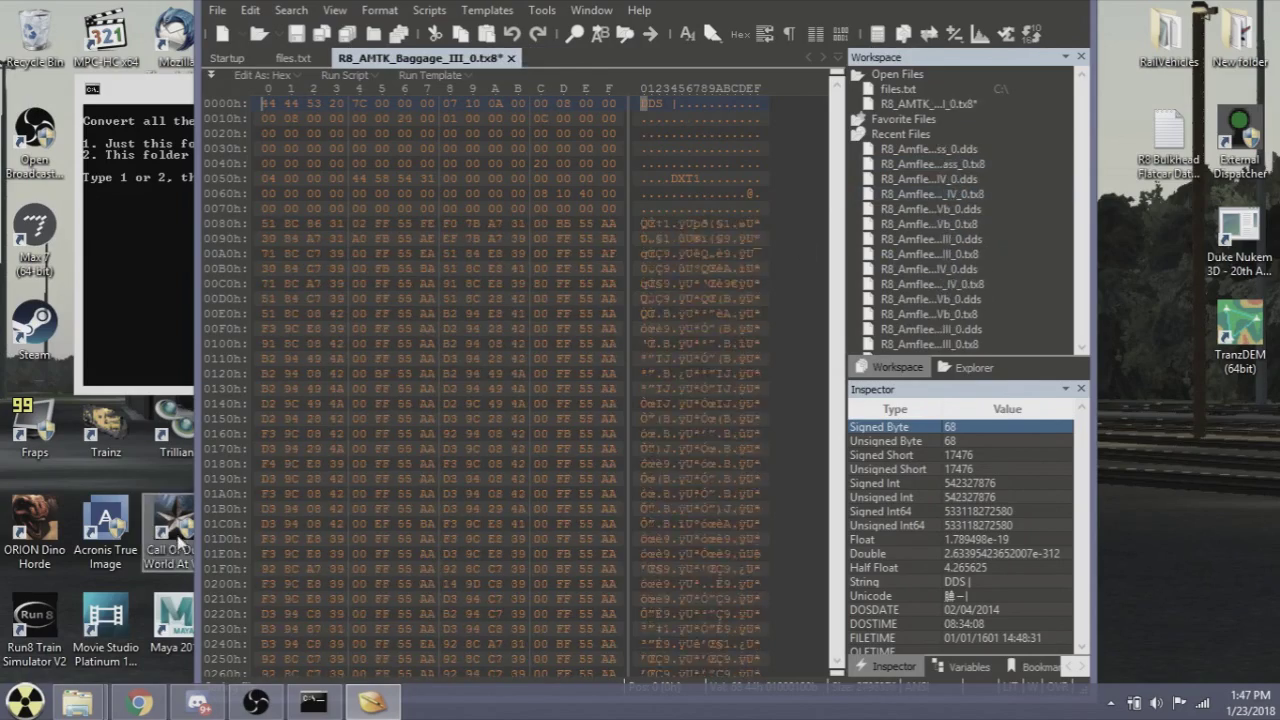
# Bring the Body folder to the front during the conversion and look through its file list for the generated DDS files
pyautogui.moveTo(80, 703)
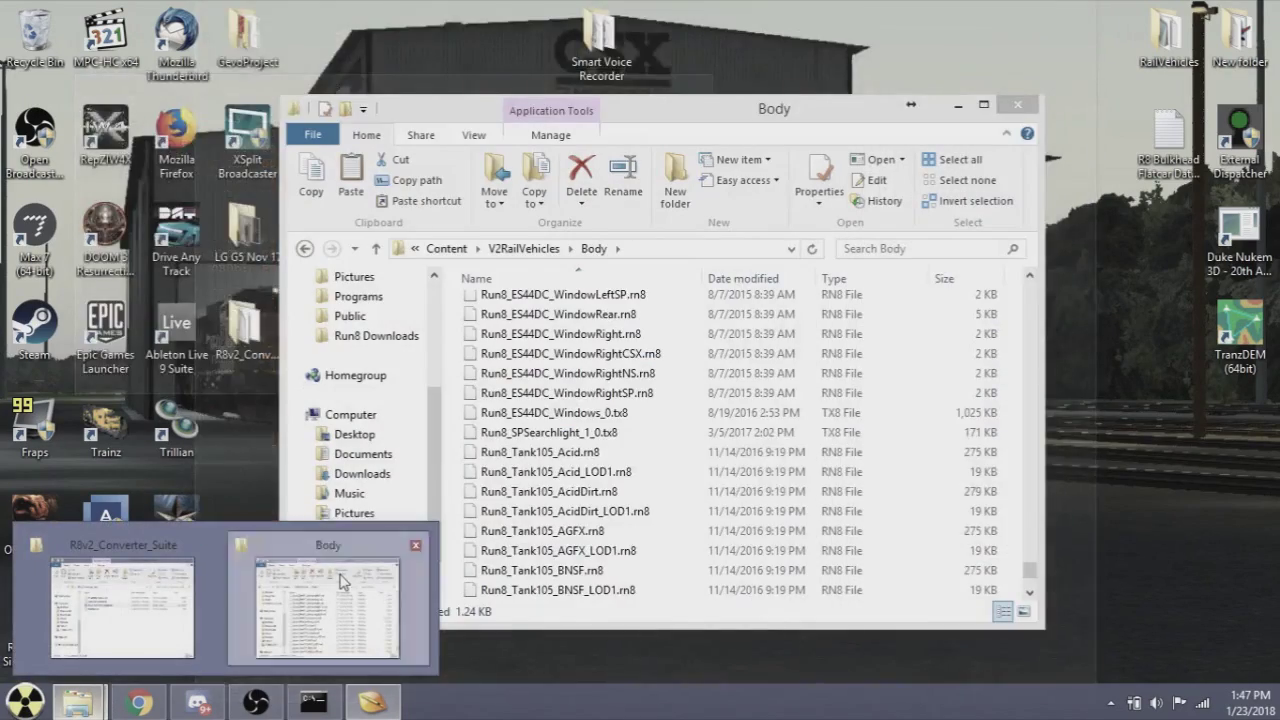
pyautogui.click(333, 620)
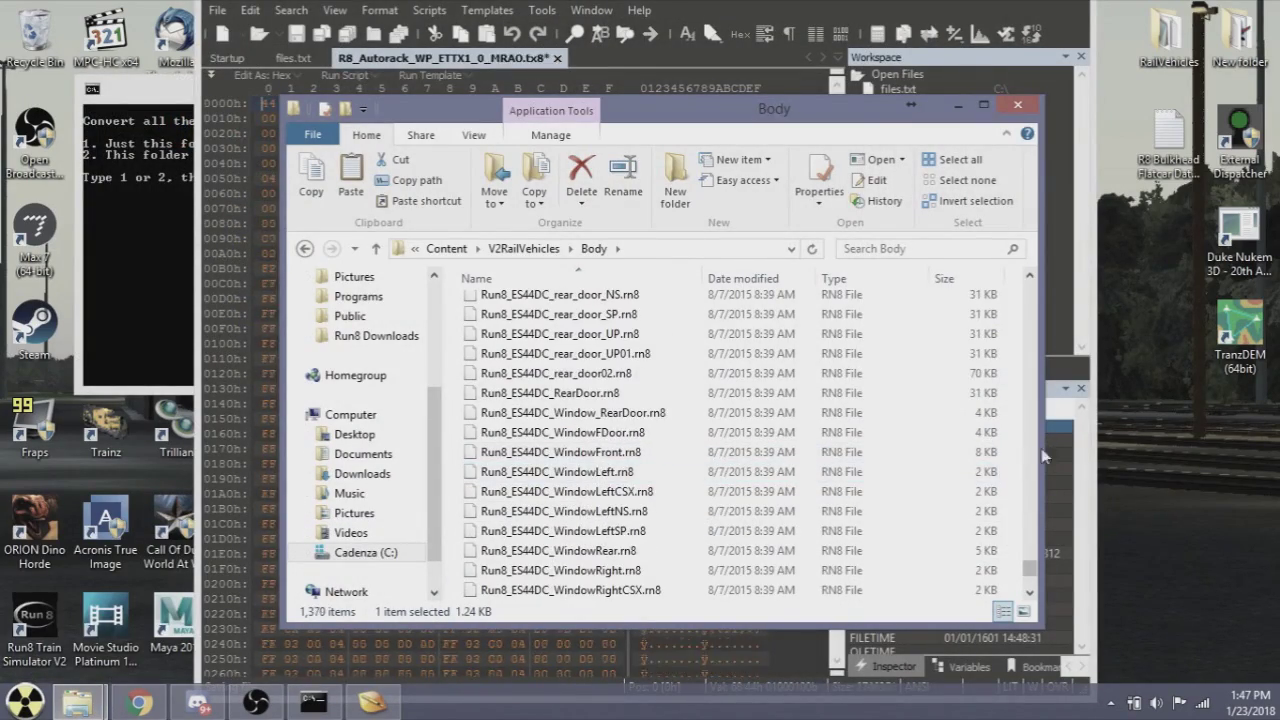
pyautogui.moveTo(1027, 575); pyautogui.dragTo(966, 297)
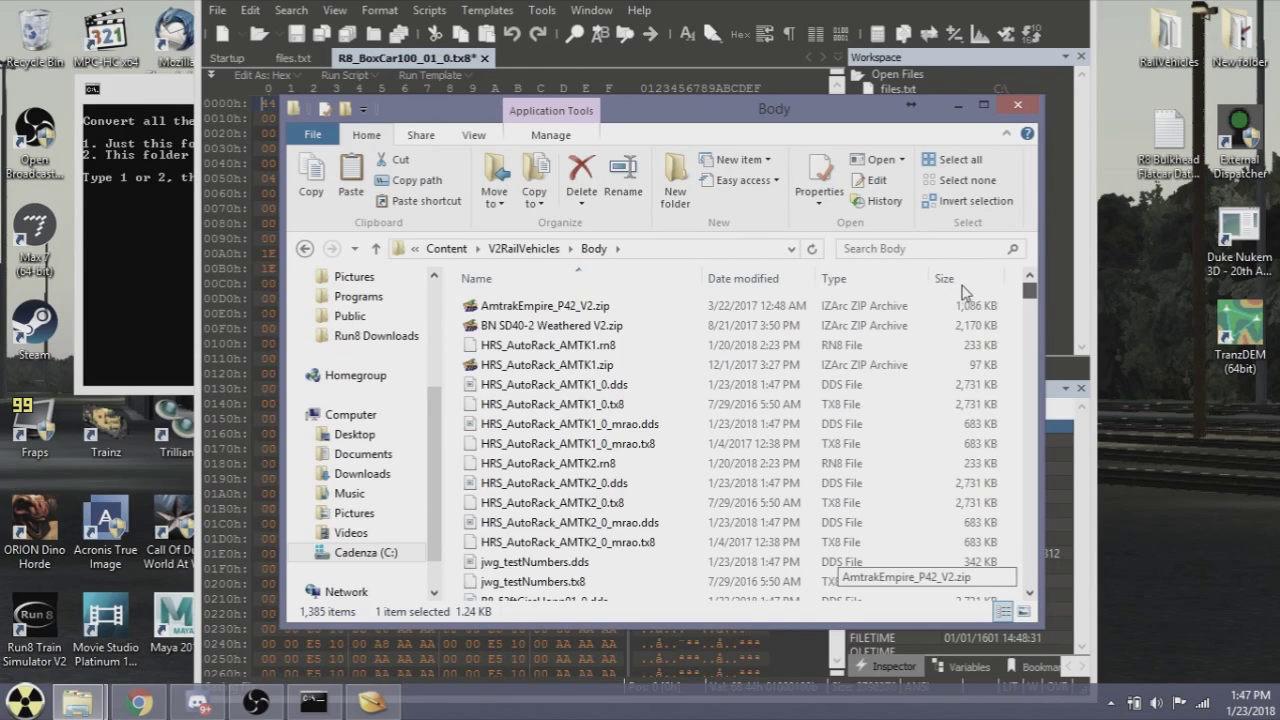
pyautogui.moveTo(1029, 290); pyautogui.dragTo(1010, 585)
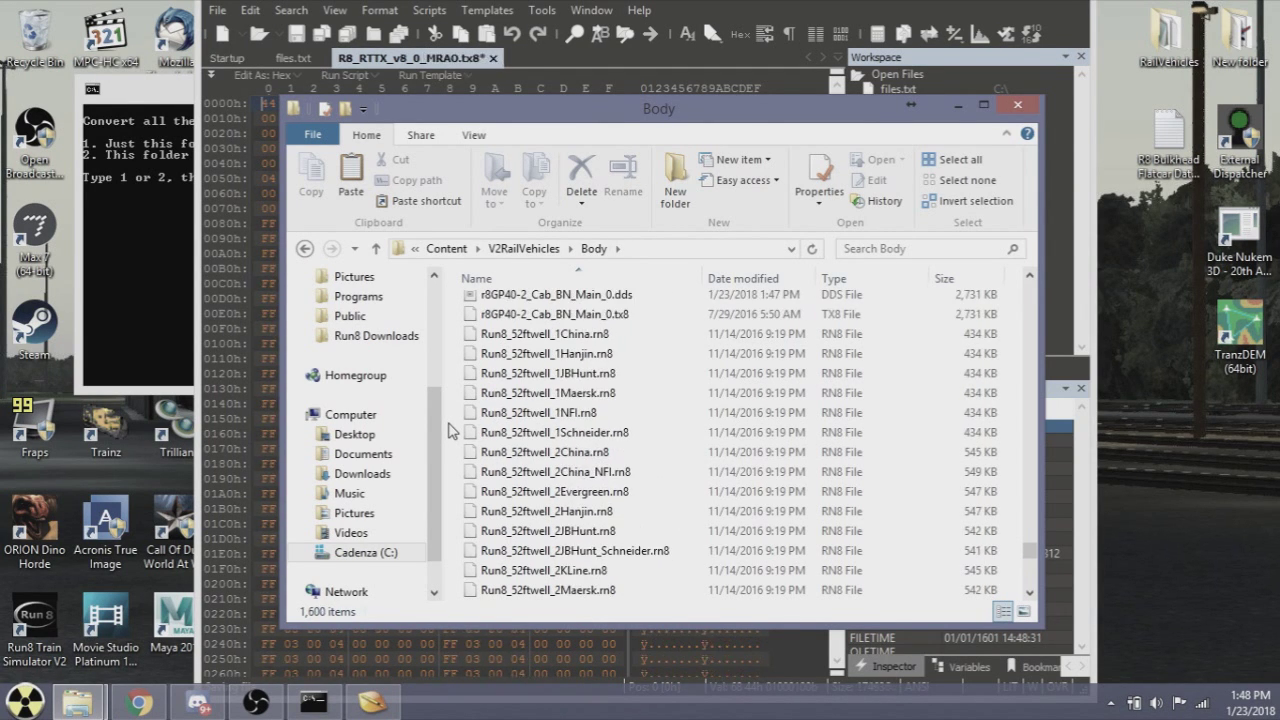
pyautogui.click(386, 628)
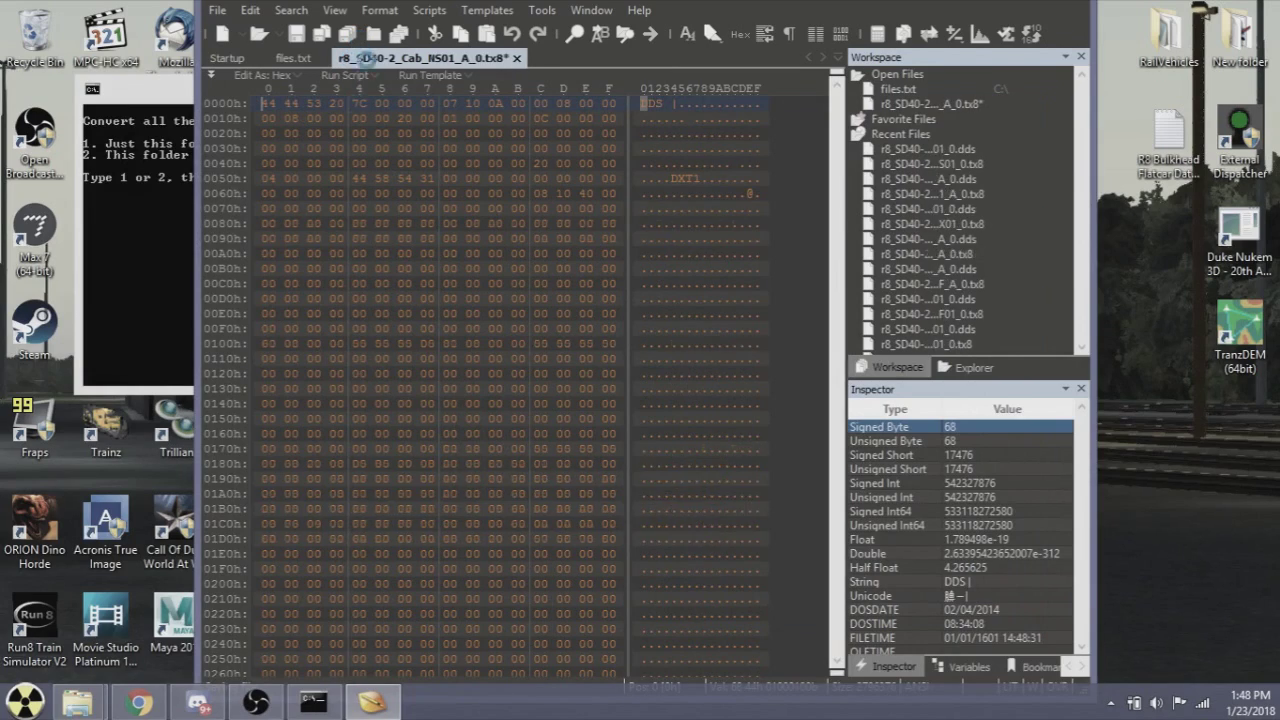
pyautogui.moveTo(100, 703)
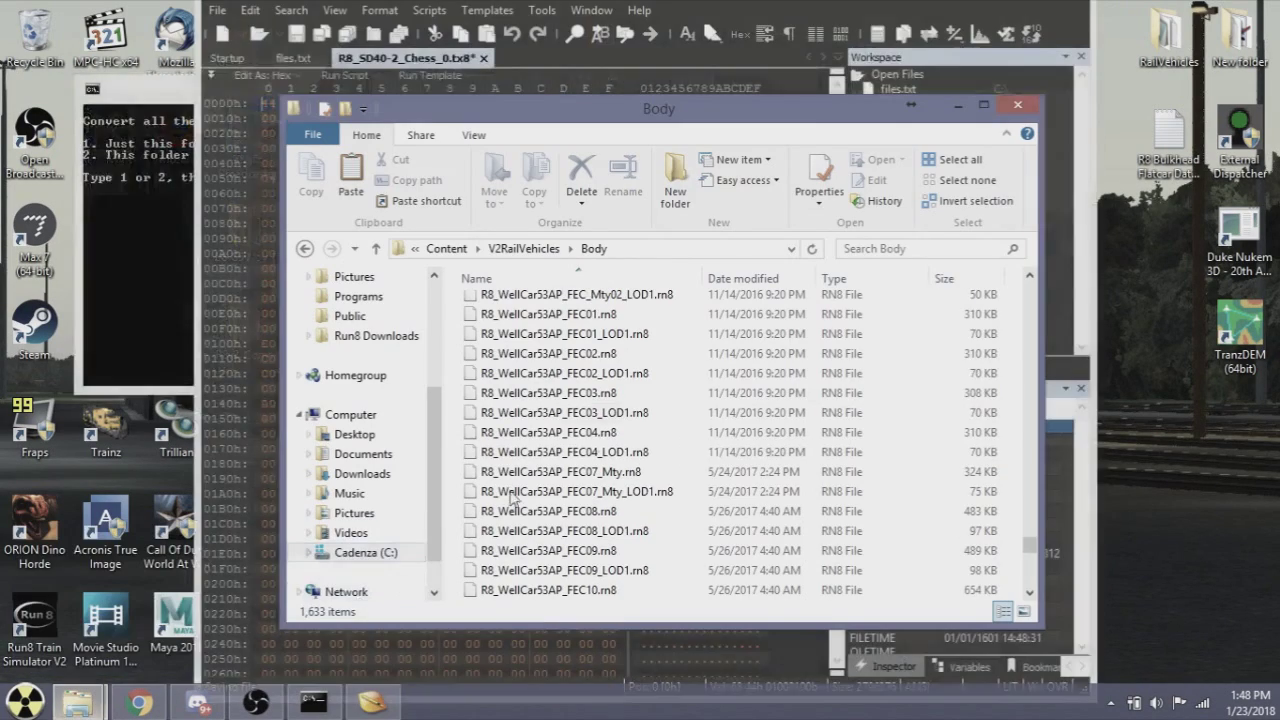
pyautogui.click(345, 612)
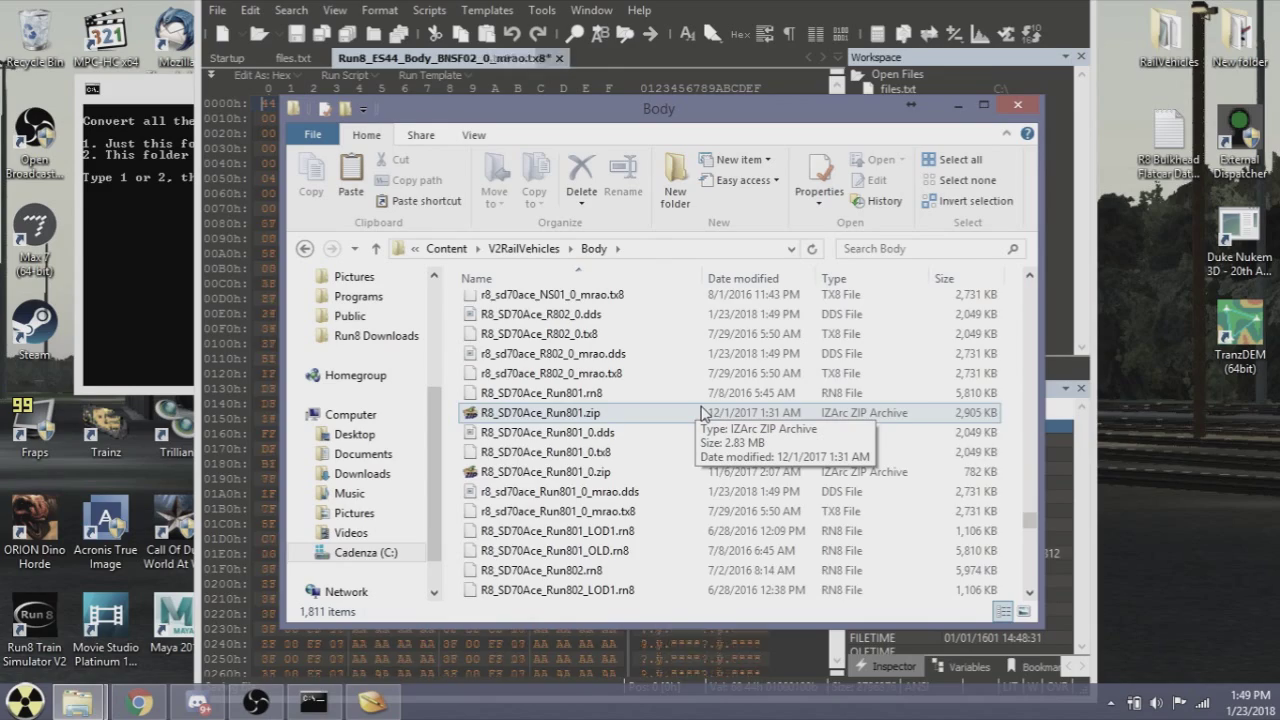
pyautogui.scroll(-3, 703, 420)
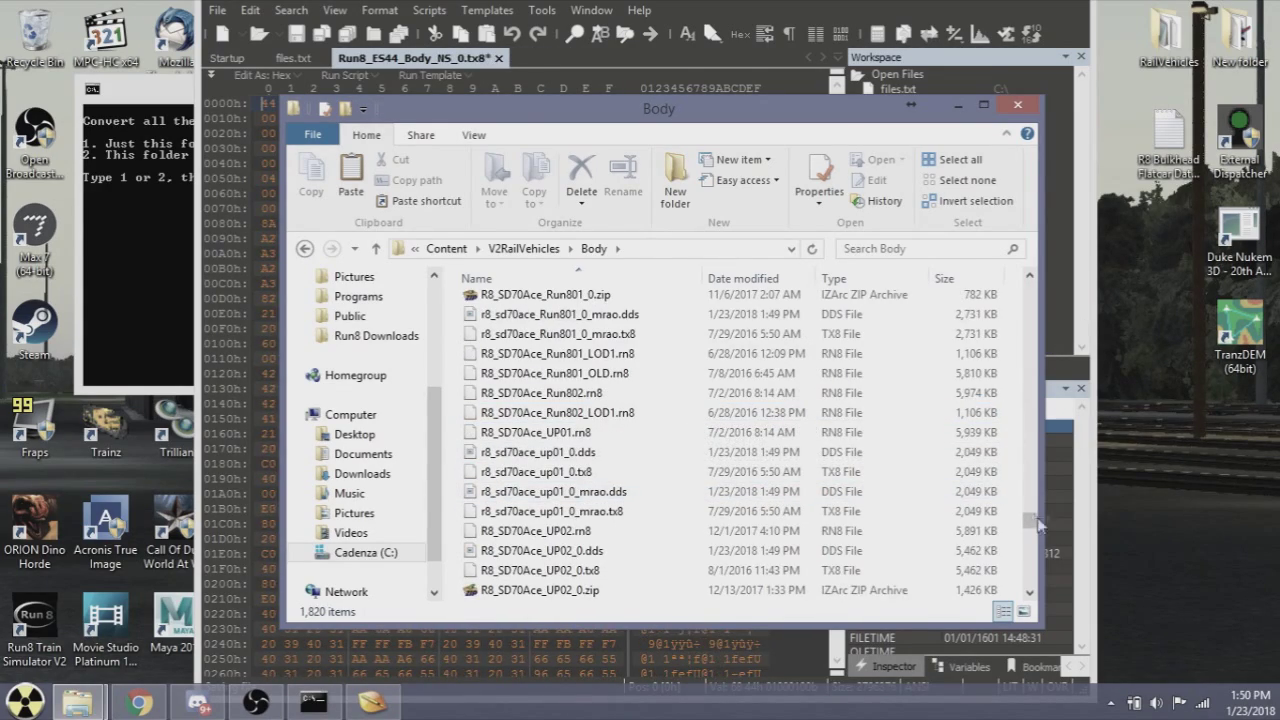
pyautogui.moveTo(1029, 520); pyautogui.dragTo(1025, 592)
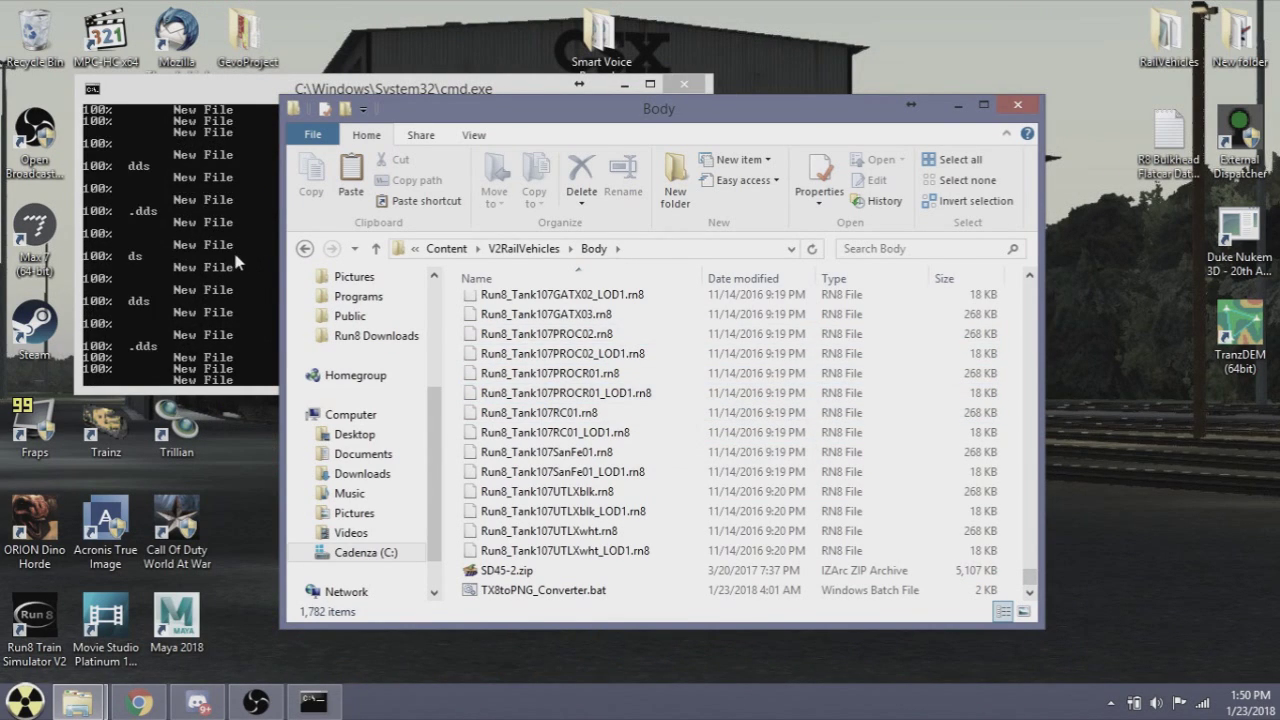
# Check the conversion progress in the command window and find the PNG Output folder in the Body folder
pyautogui.click(233, 249)
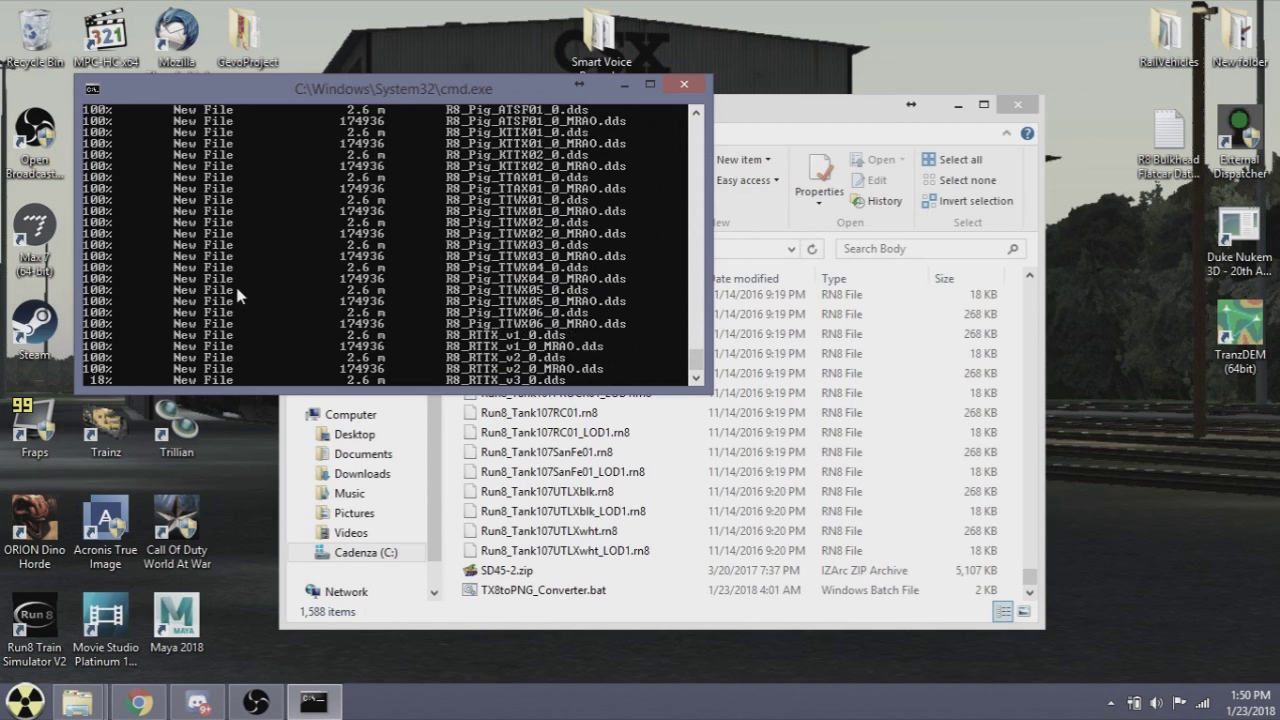
pyautogui.click(452, 452)
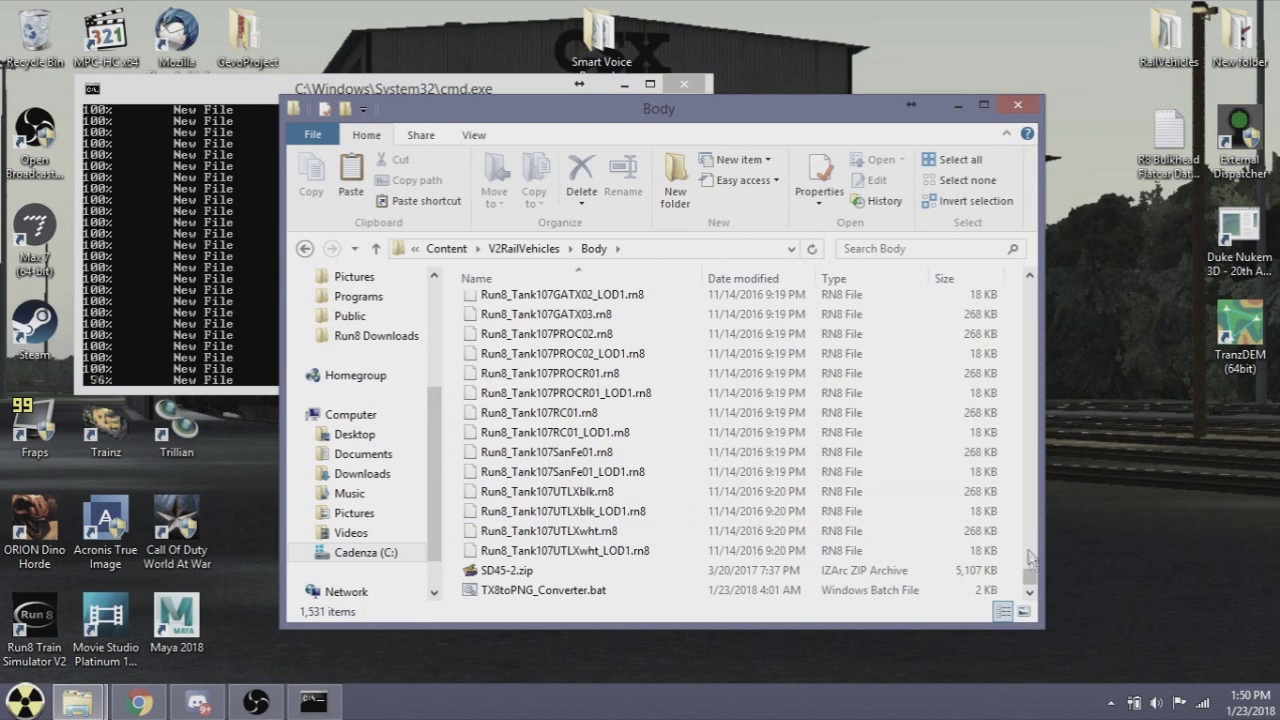
pyautogui.moveTo(1030, 572); pyautogui.dragTo(1030, 290)
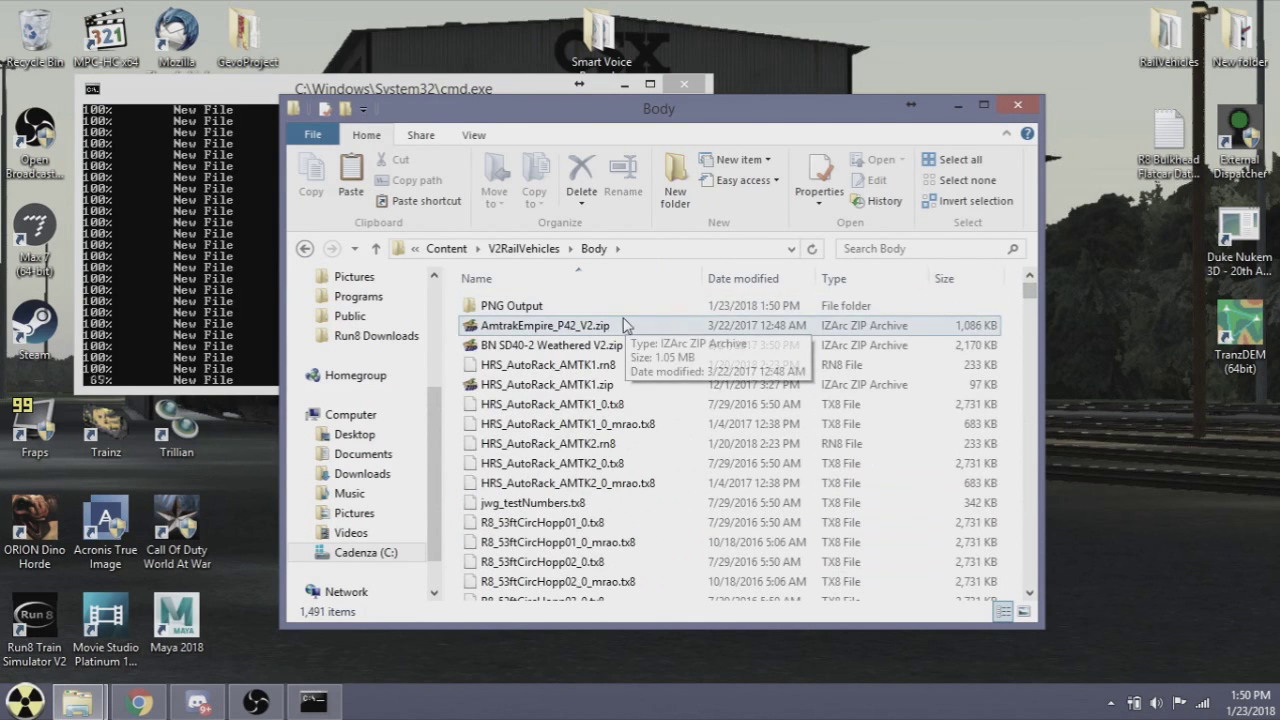
# Select the PNG Output folder in the Body folder while the conversion keeps running
pyautogui.scroll(-2, 540, 380)
pyautogui.click(536, 312)
pyautogui.scroll(2, 536, 305)
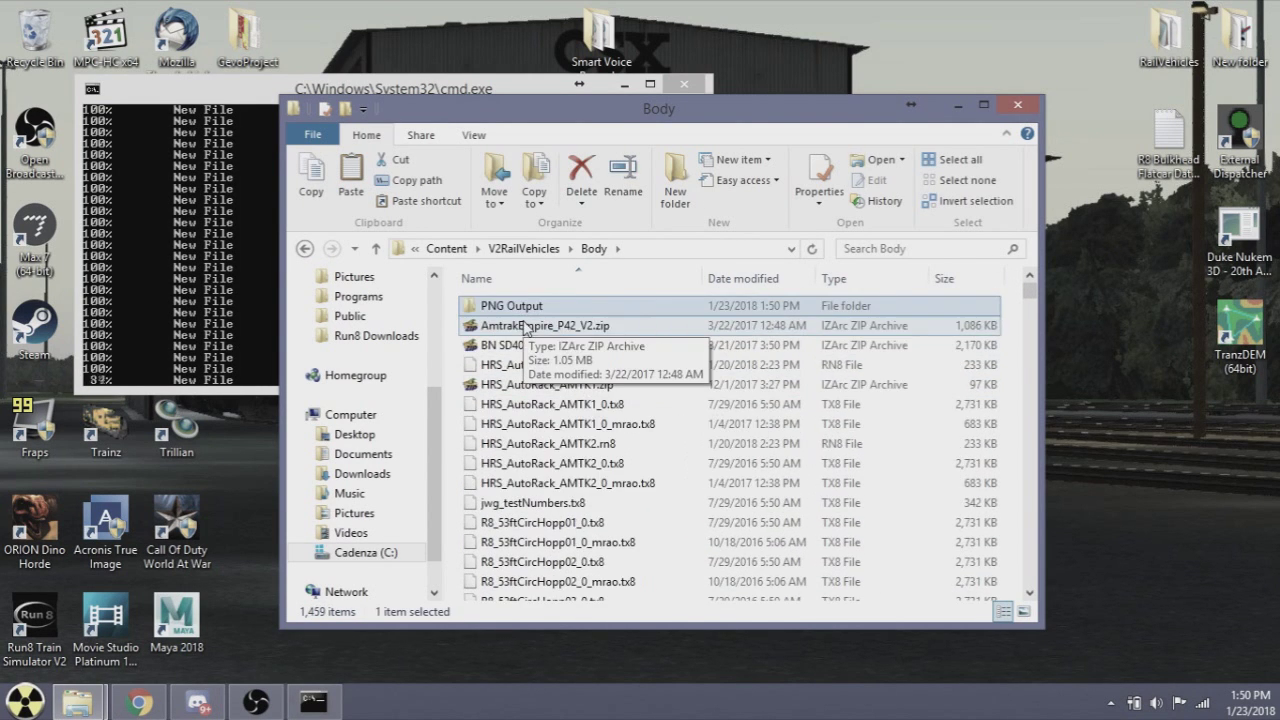
pyautogui.click(524, 308)
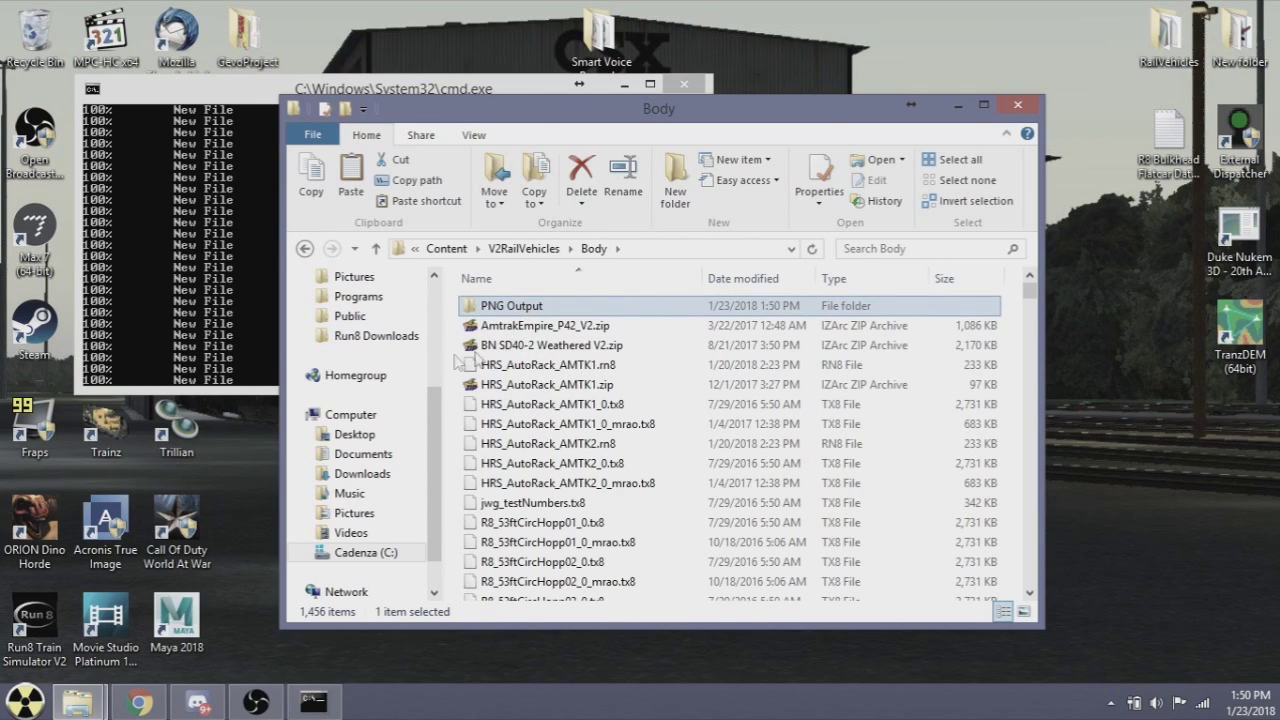
# Review the DDS copy summary and the start of the PNG conversion in the command window
pyautogui.hotkey('alt', 'Tab')
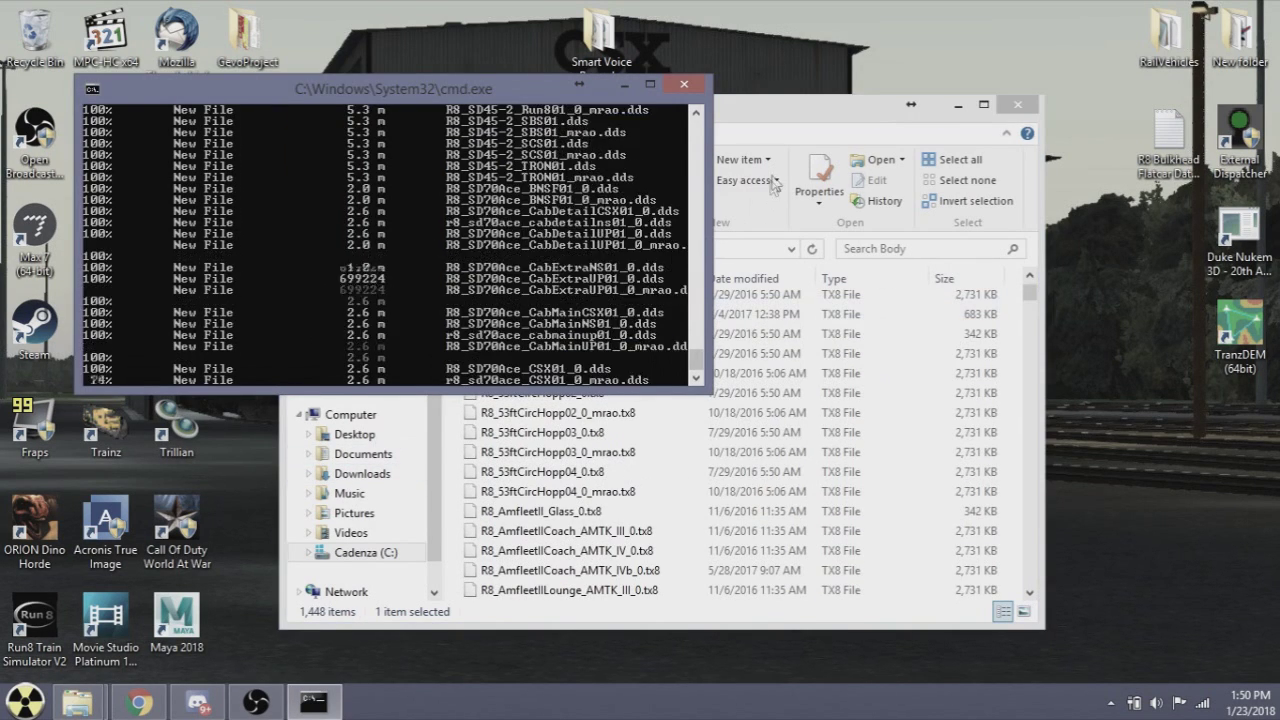
pyautogui.hotkey('alt', 'Tab')
pyautogui.click(201, 247)
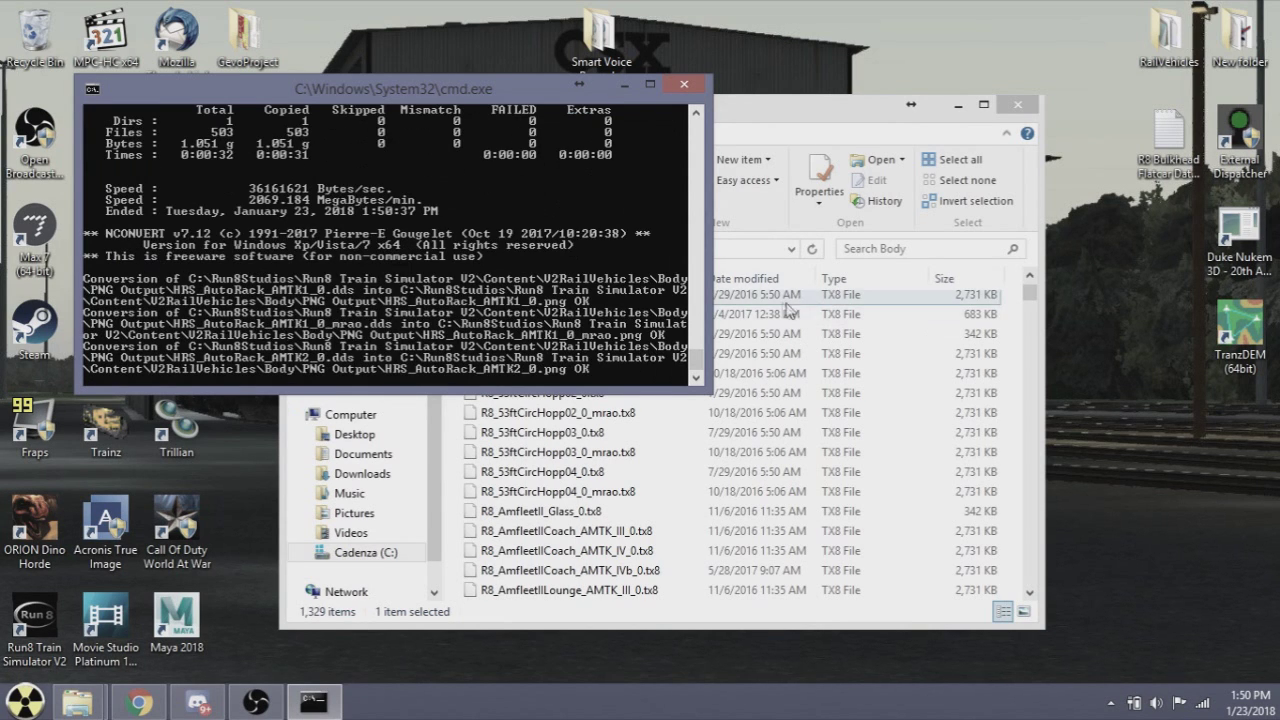
pyautogui.scroll(4, 1030, 350)
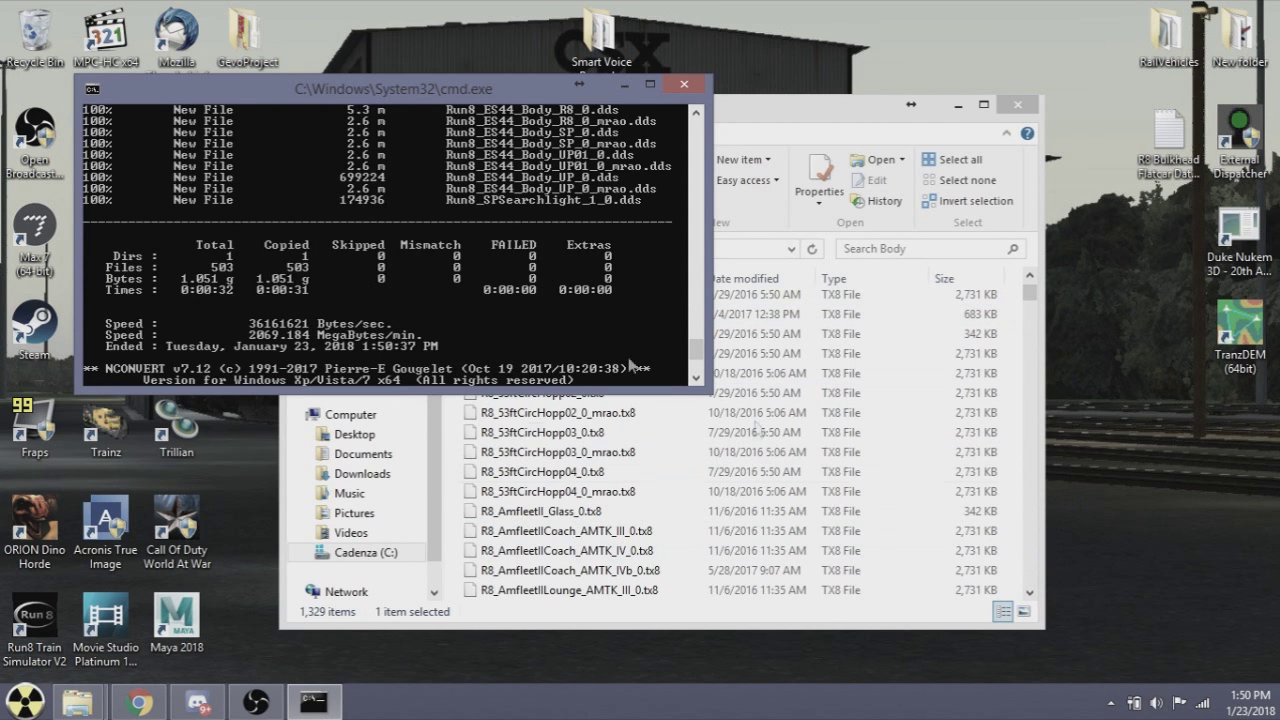
pyautogui.scroll(-7, 1036, 576)
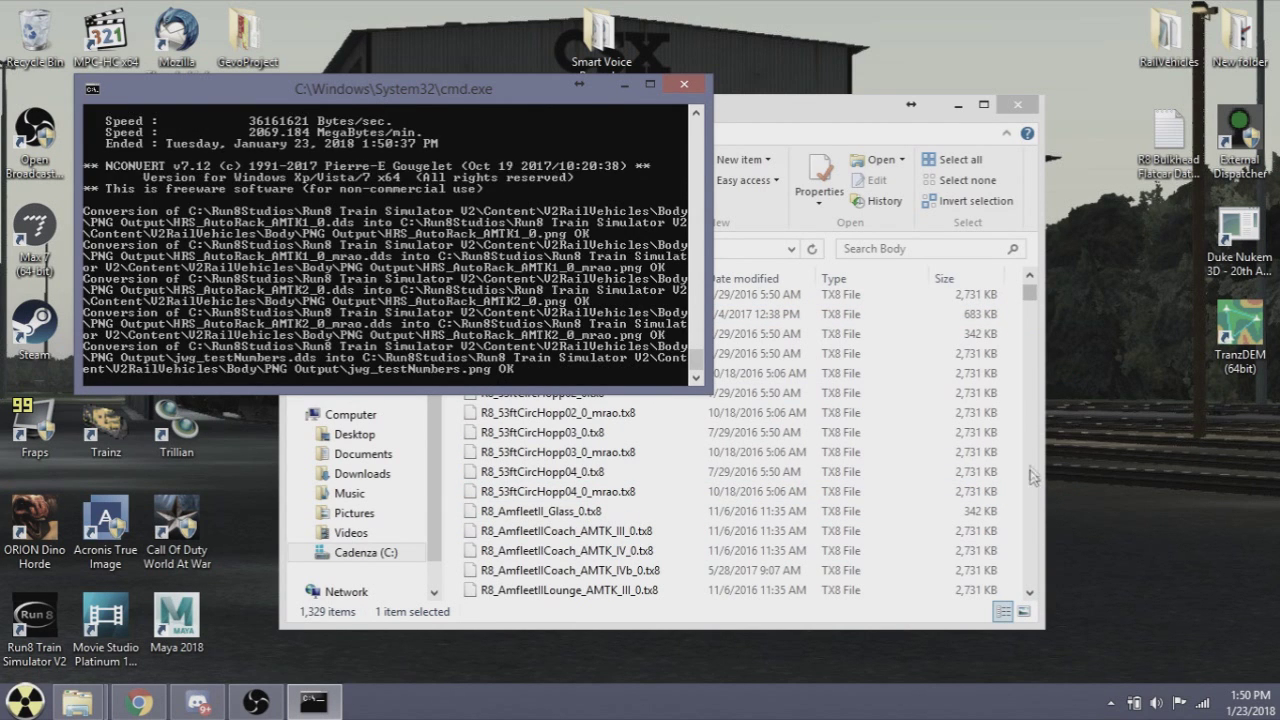
# Return to the Body folder and open its PNG Output folder
pyautogui.click(1033, 317)
pyautogui.scroll(3, 1033, 317)
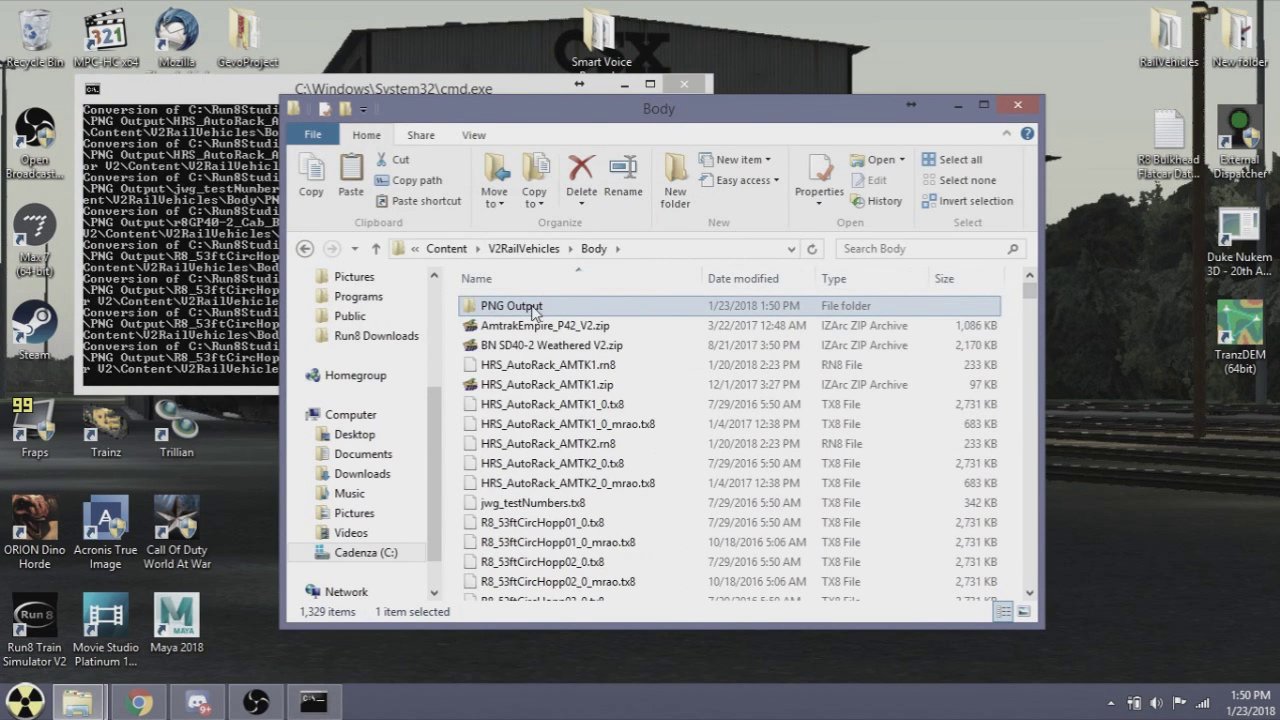
pyautogui.doubleClick(510, 306)
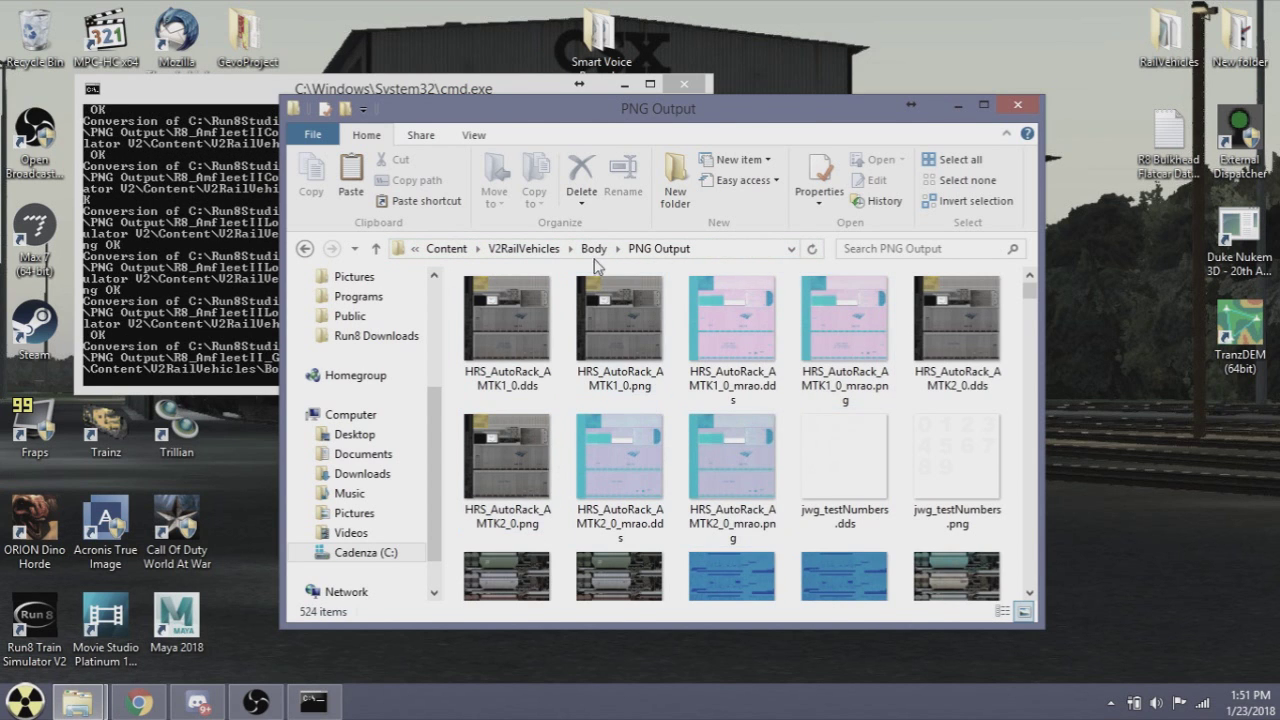
# Compare the conversion log in the command window with the texture files in the PNG Output folder
pyautogui.click(222, 285)
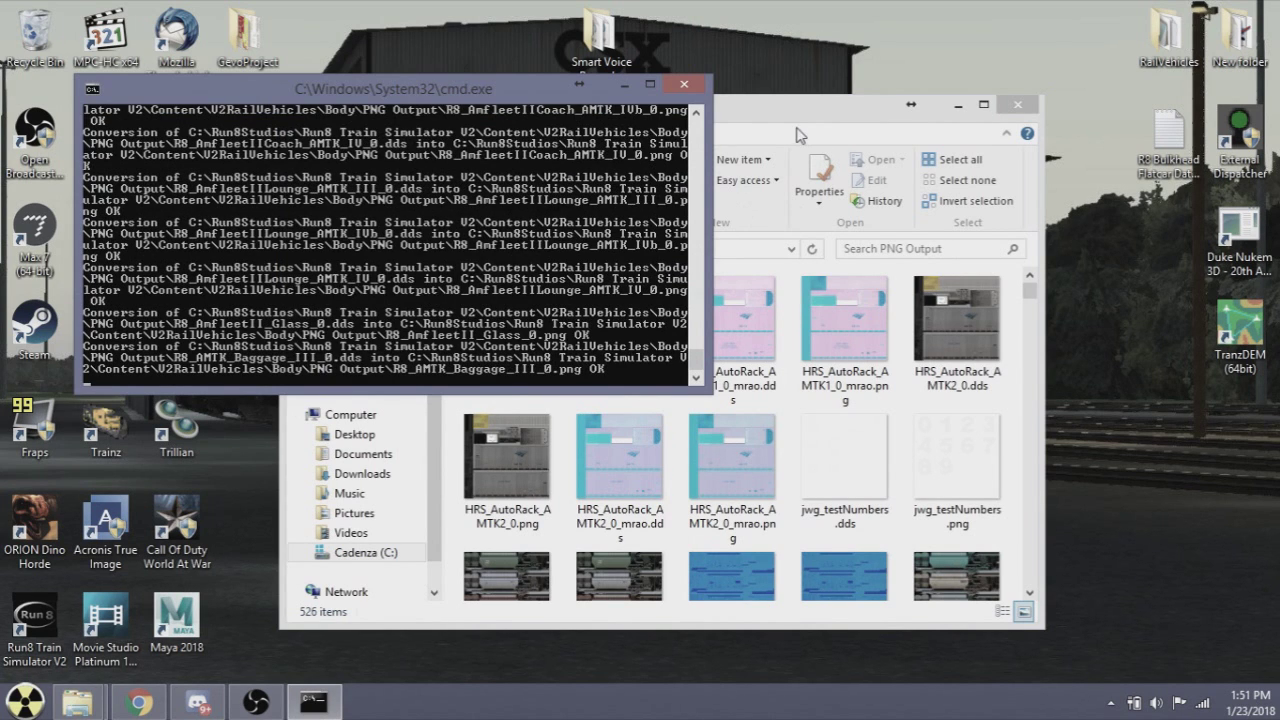
pyautogui.click(800, 135)
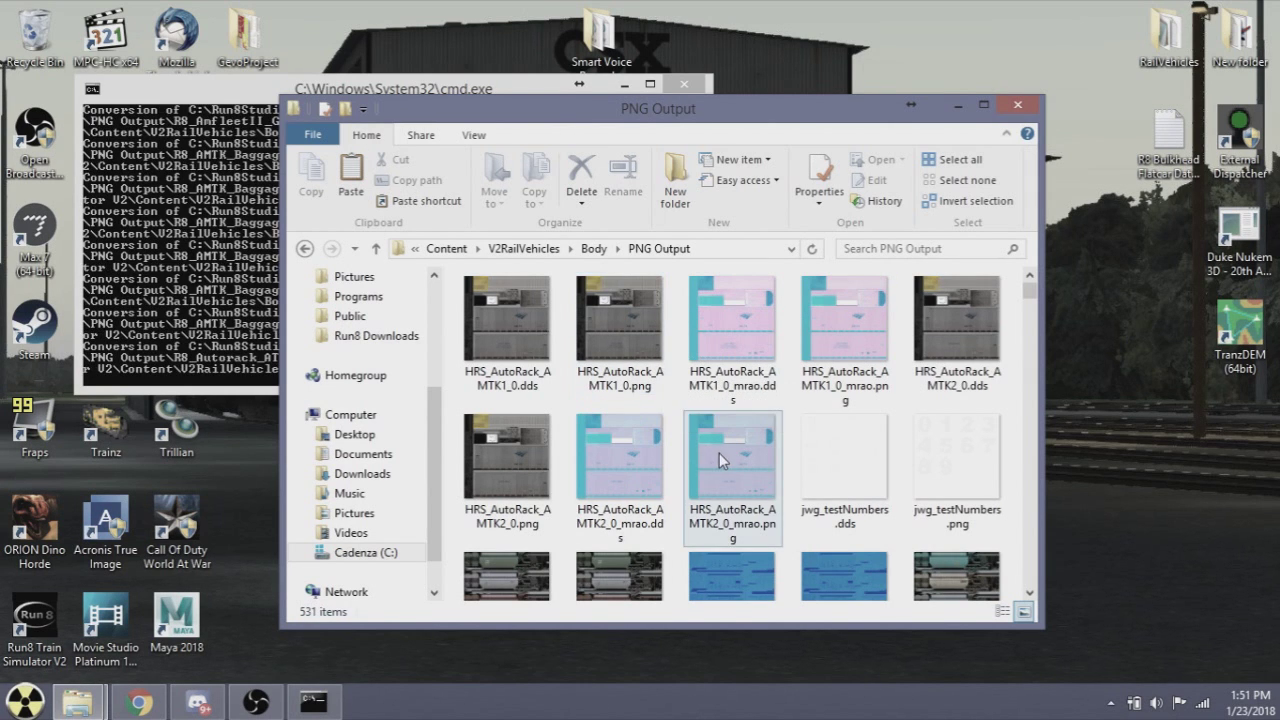
pyautogui.click(531, 470)
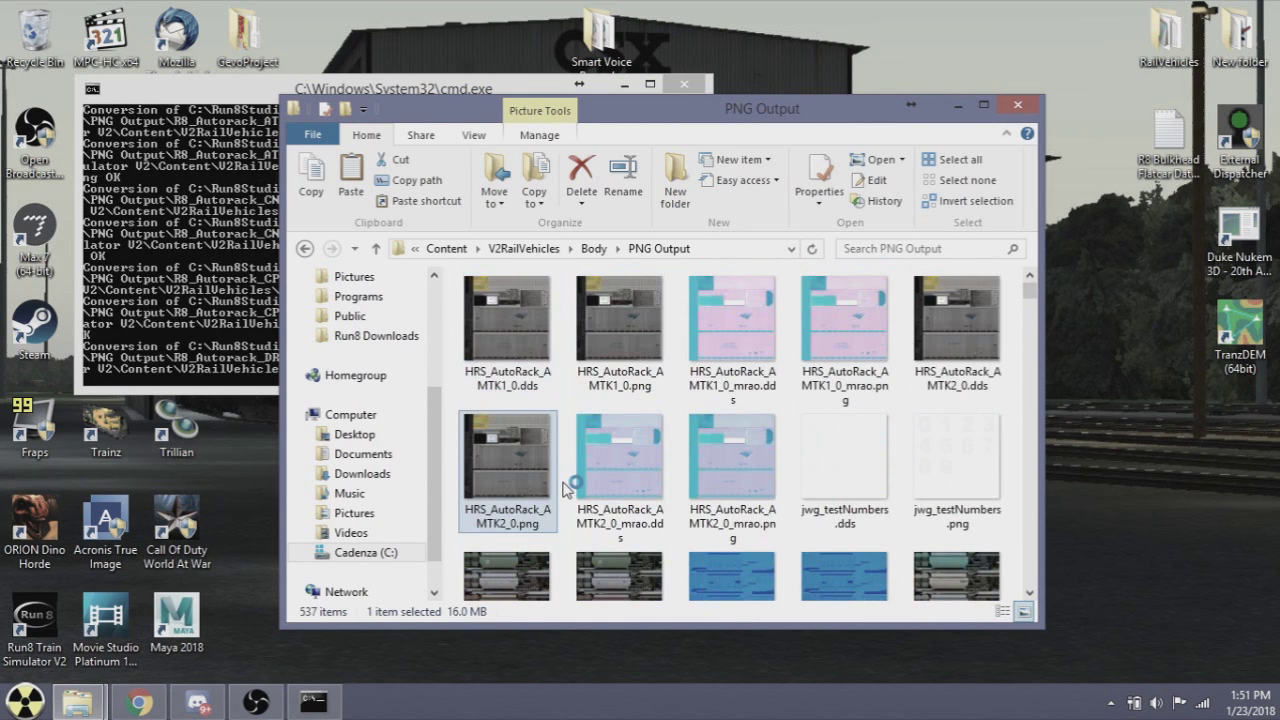
pyautogui.click(255, 345)
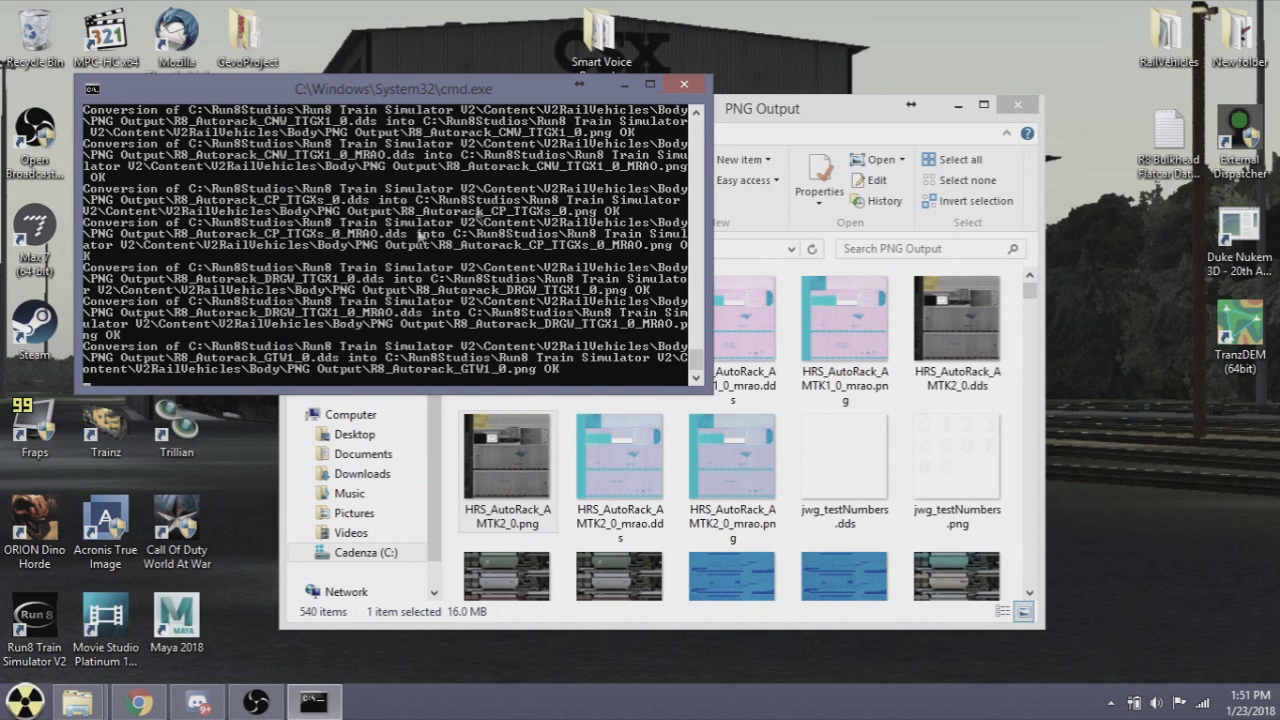
pyautogui.click(750, 136)
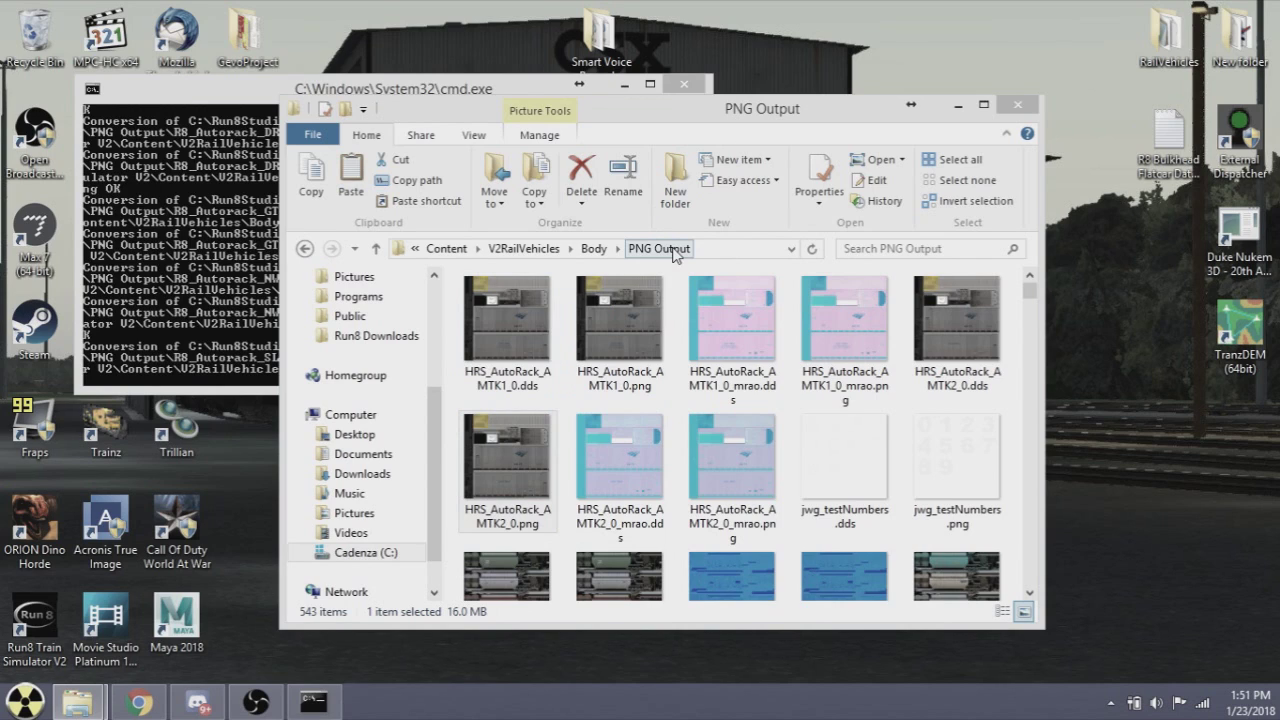
# View HRS_AutoRack_AMTK2_0.png in the photo viewer, advance to the next texture and close the viewer
pyautogui.doubleClick(531, 462)
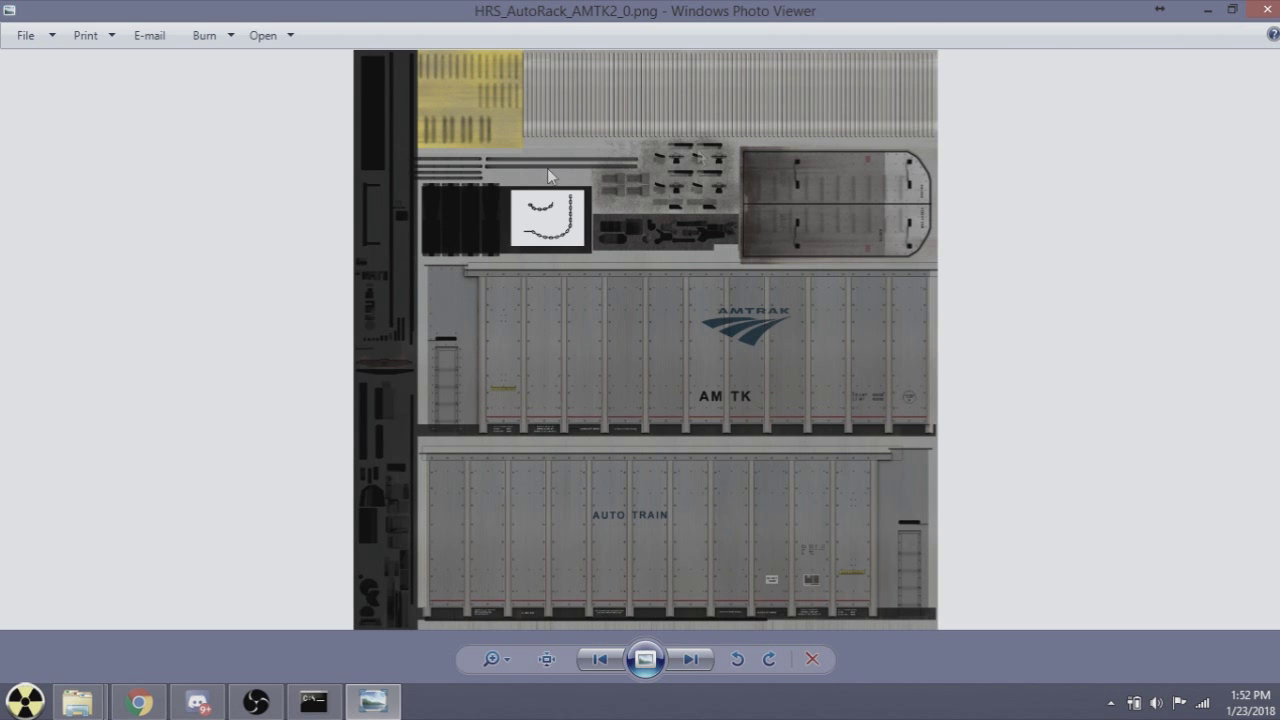
pyautogui.click(692, 660)
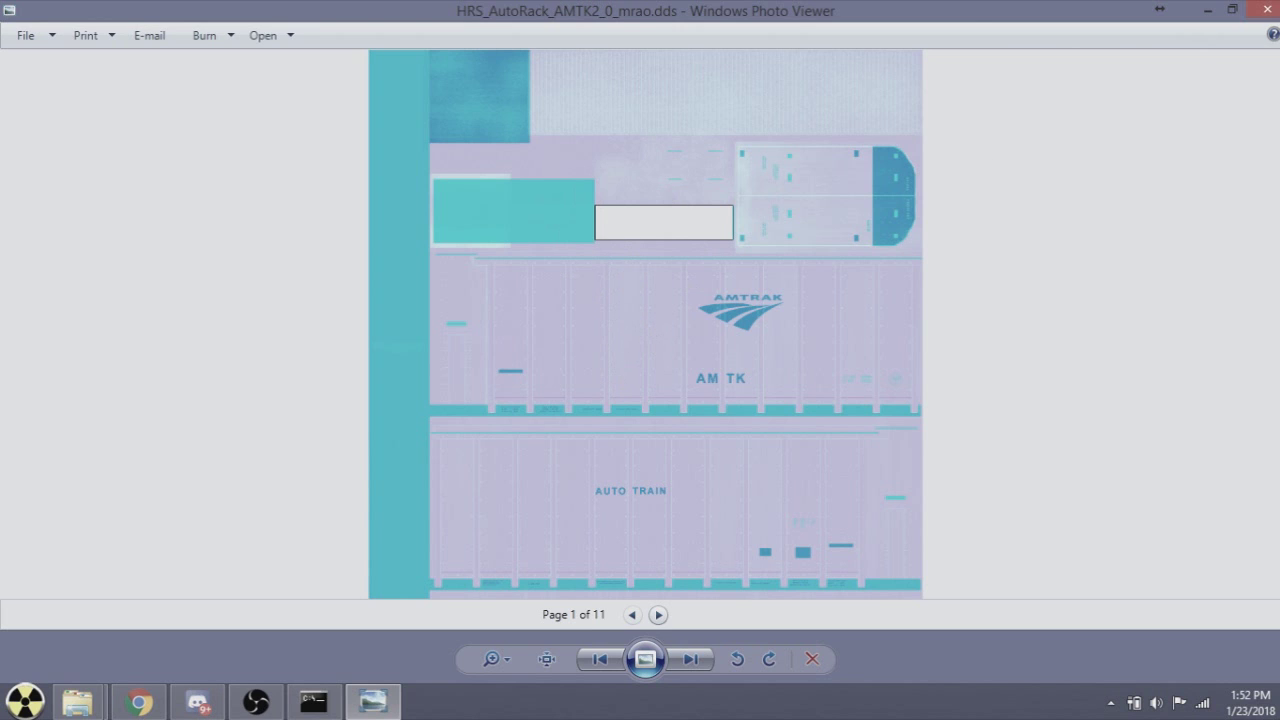
pyautogui.hotkey('alt', 'F4')
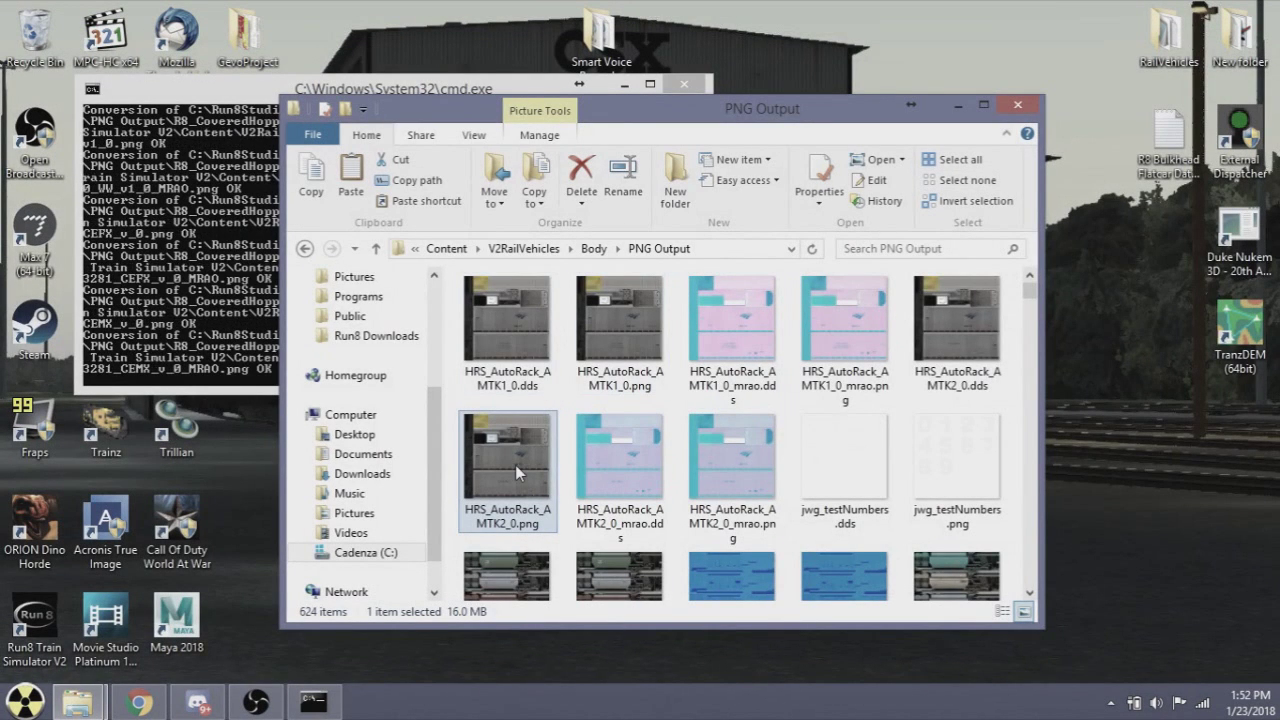
# Clear the file selection in PNG Output and keep checking the conversion progress in the command window
pyautogui.click(229, 318)
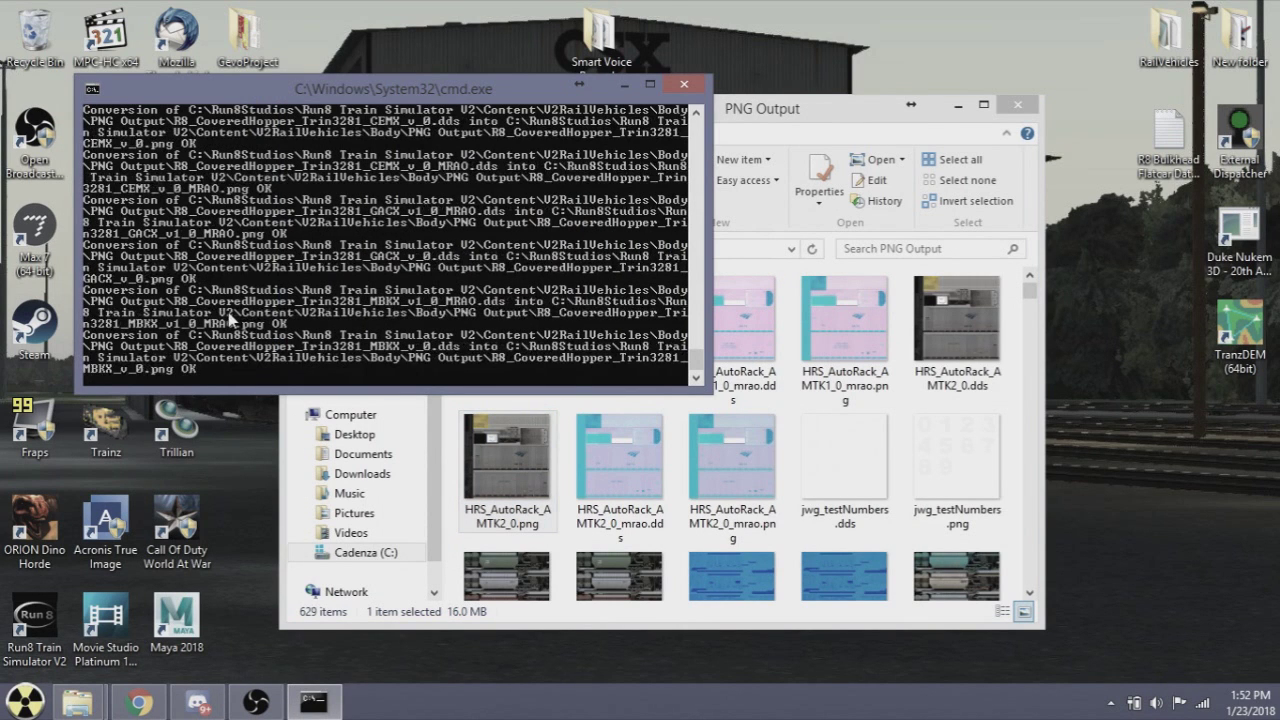
pyautogui.click(796, 132)
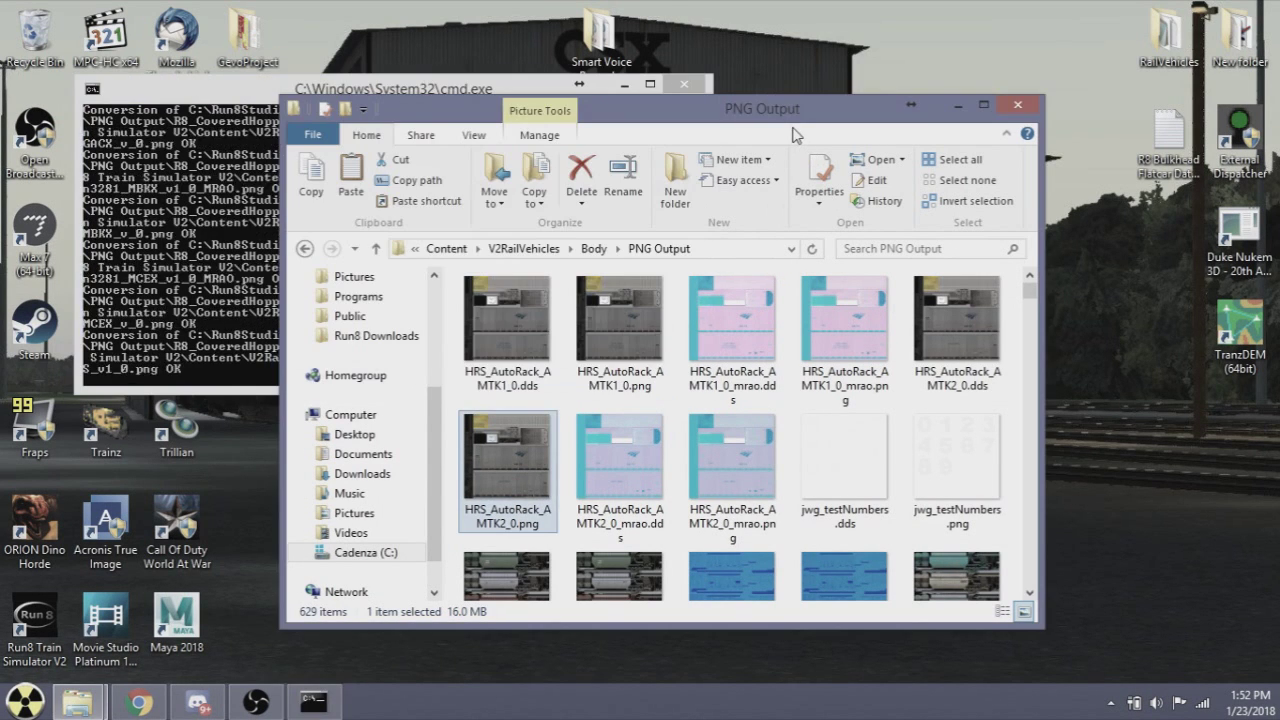
pyautogui.click(676, 307)
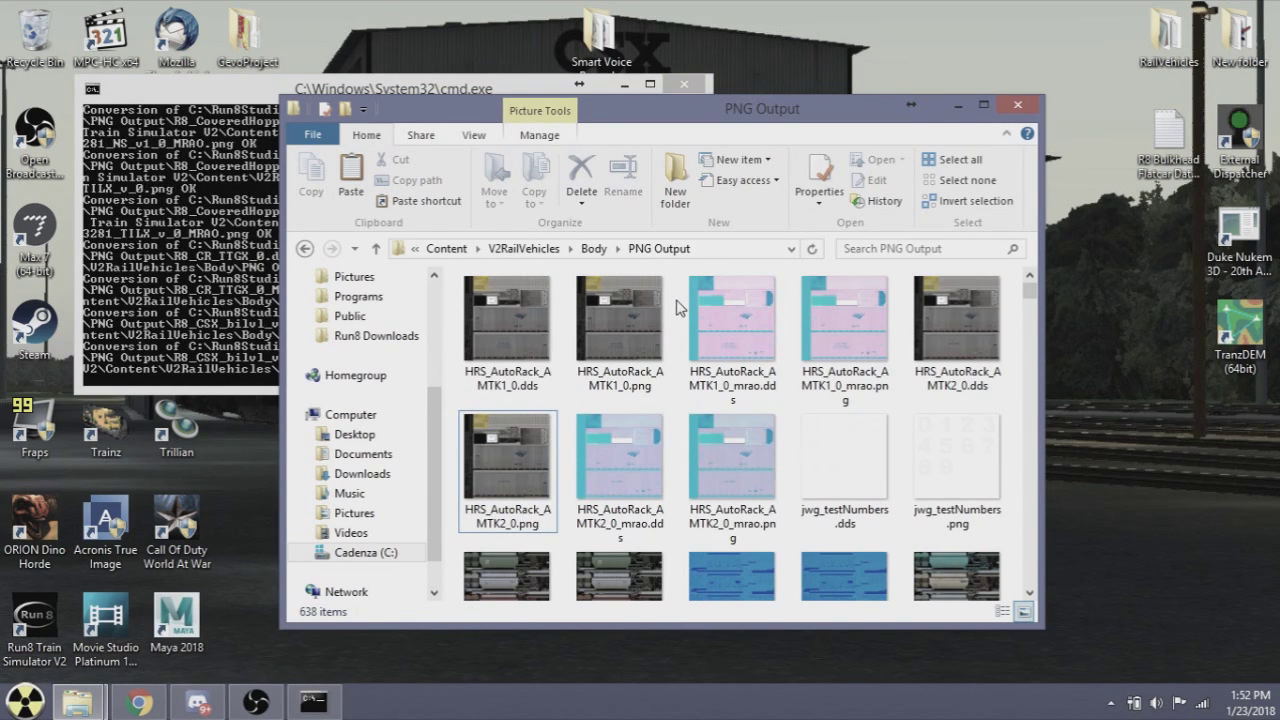
pyautogui.click(146, 231)
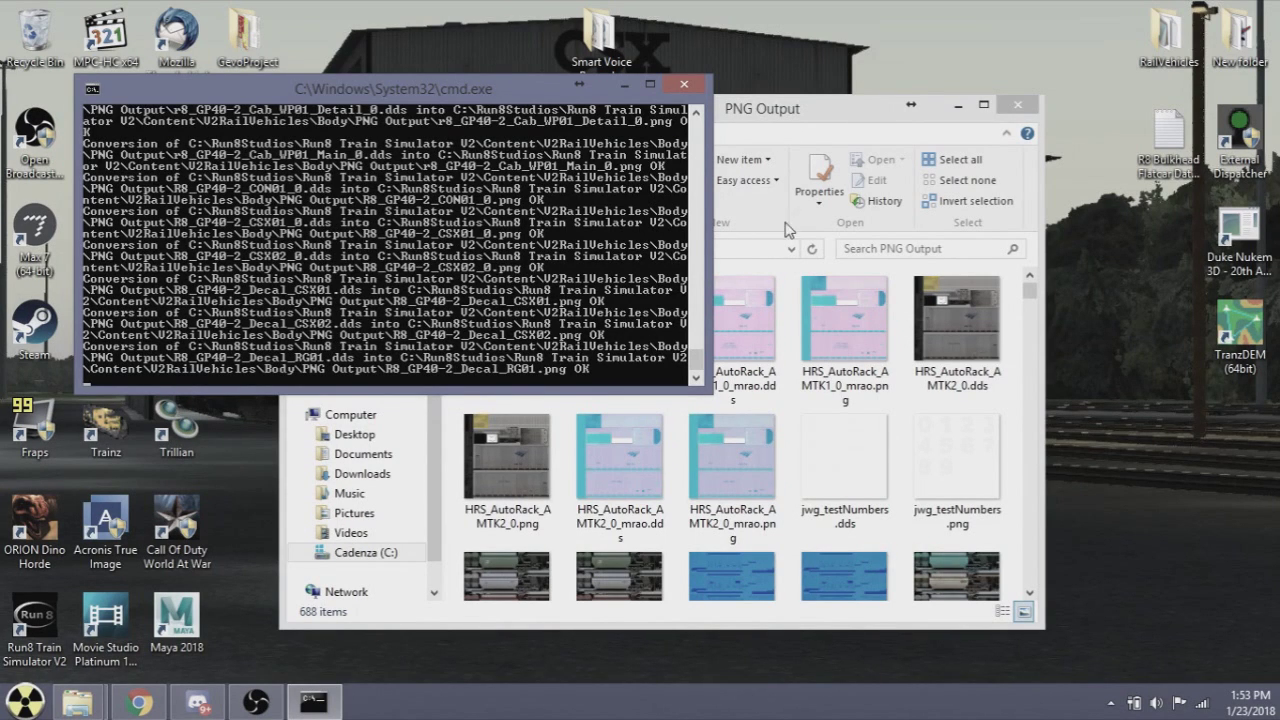
pyautogui.click(800, 160)
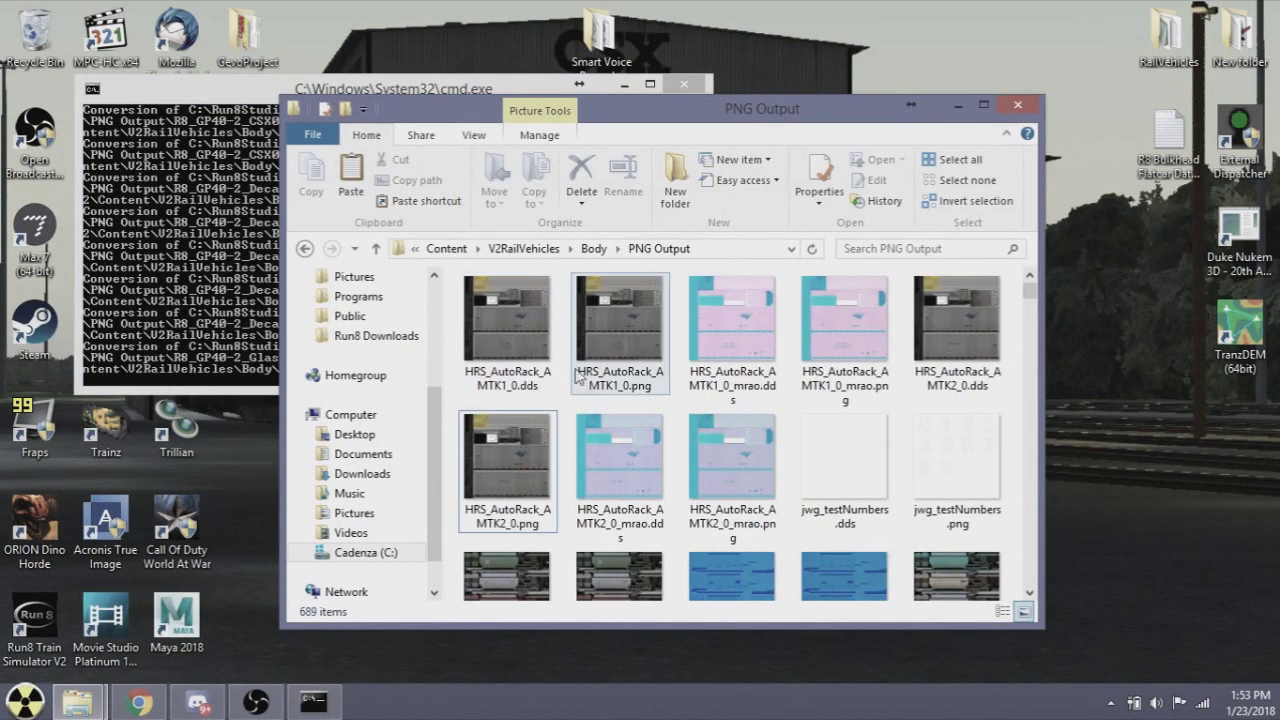
pyautogui.click(197, 285)
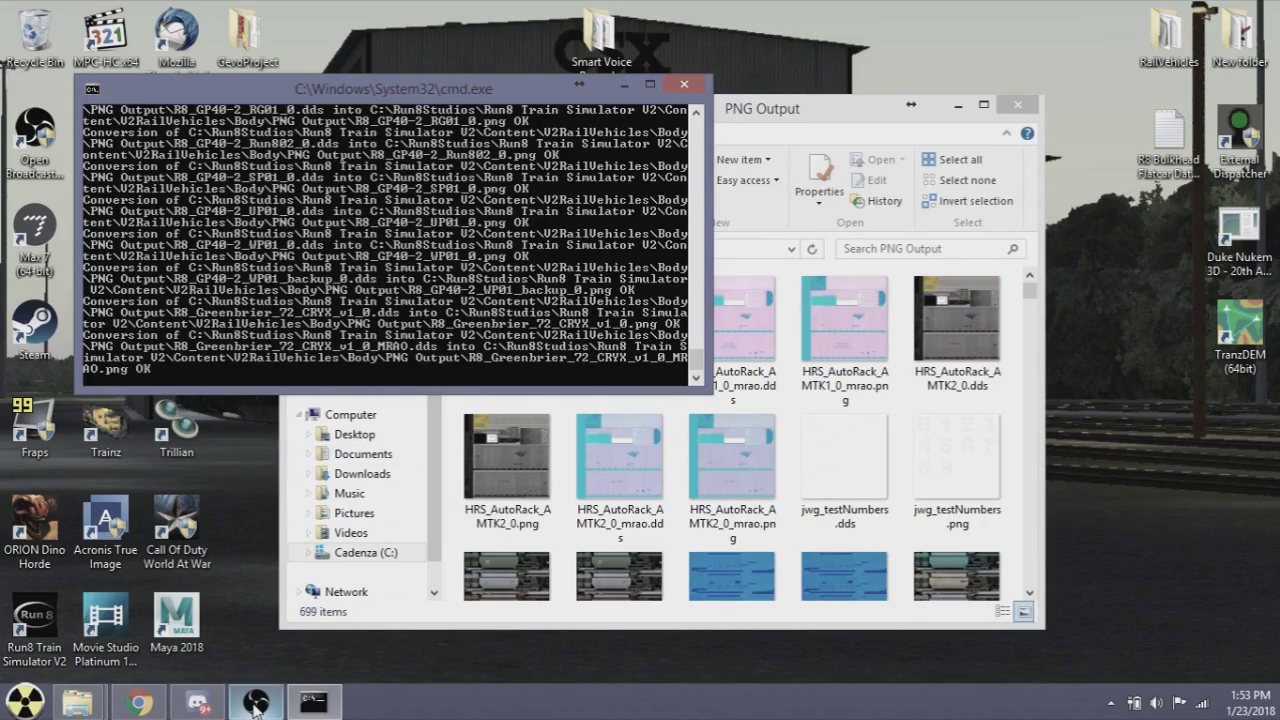
pyautogui.moveTo(255, 705)
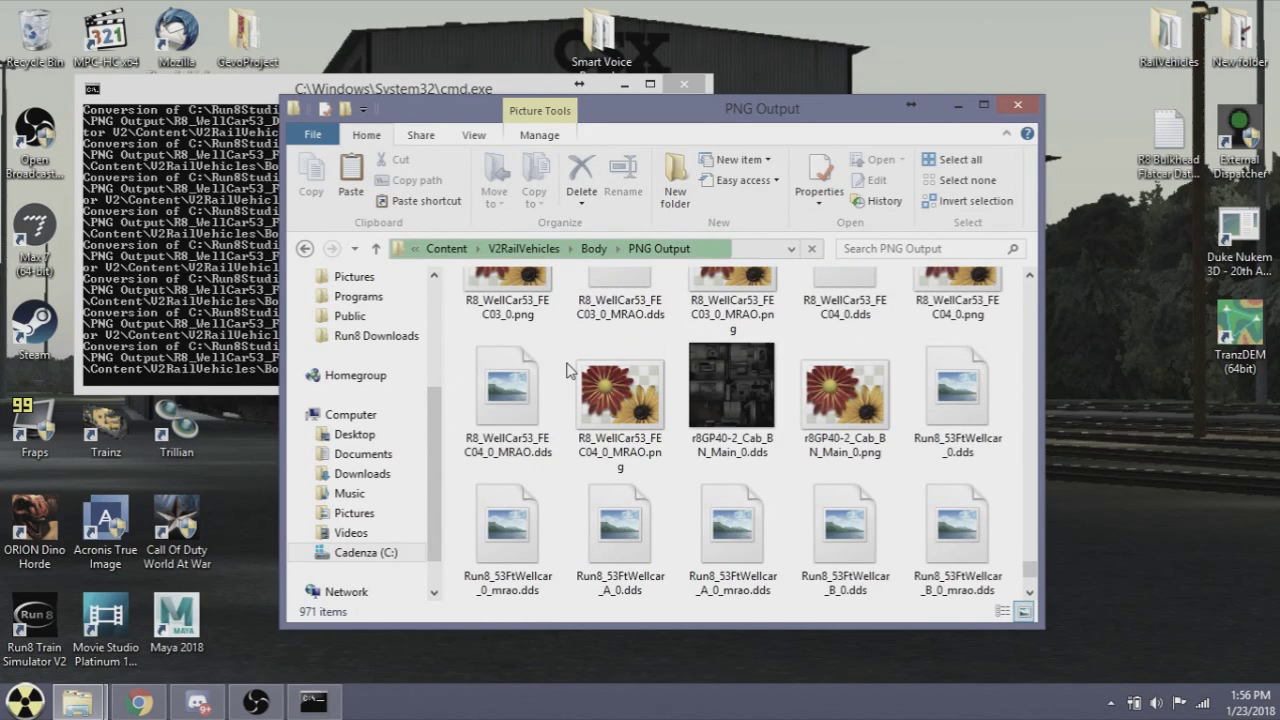
# Monitor the last DDS to PNG conversions in the command window and at the end of the PNG Output folder
pyautogui.click(229, 282)
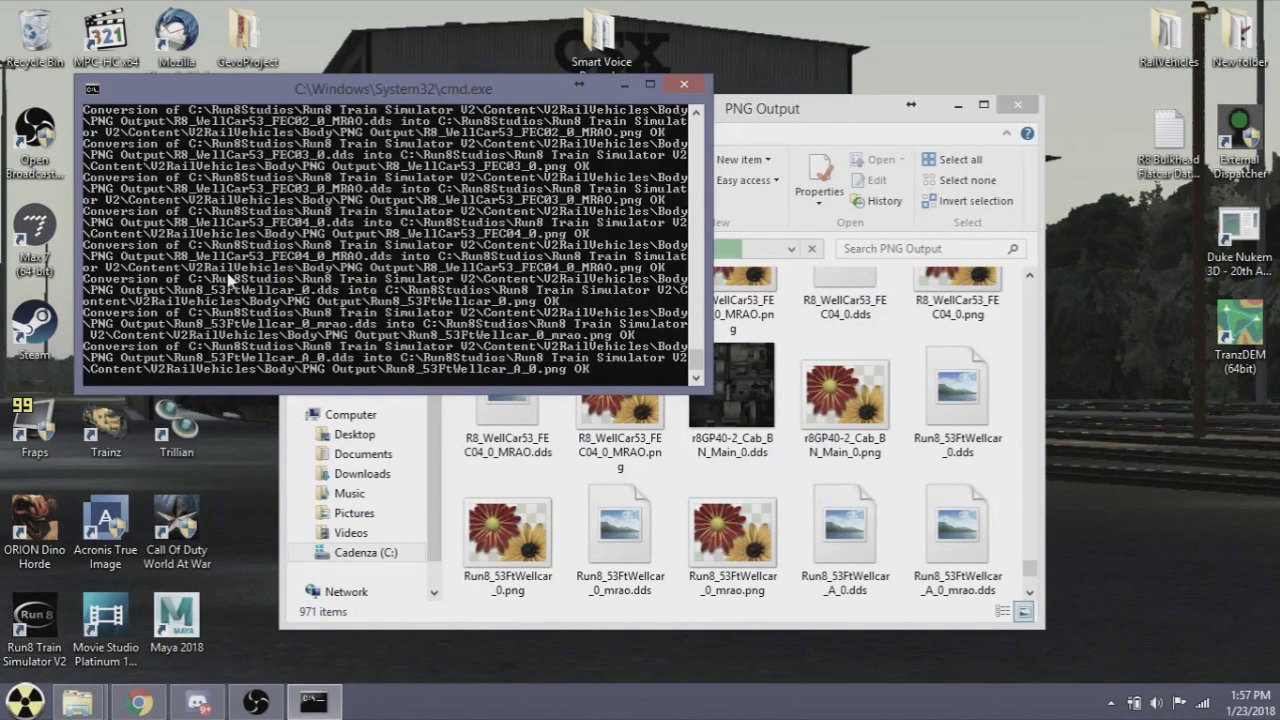
pyautogui.click(800, 484)
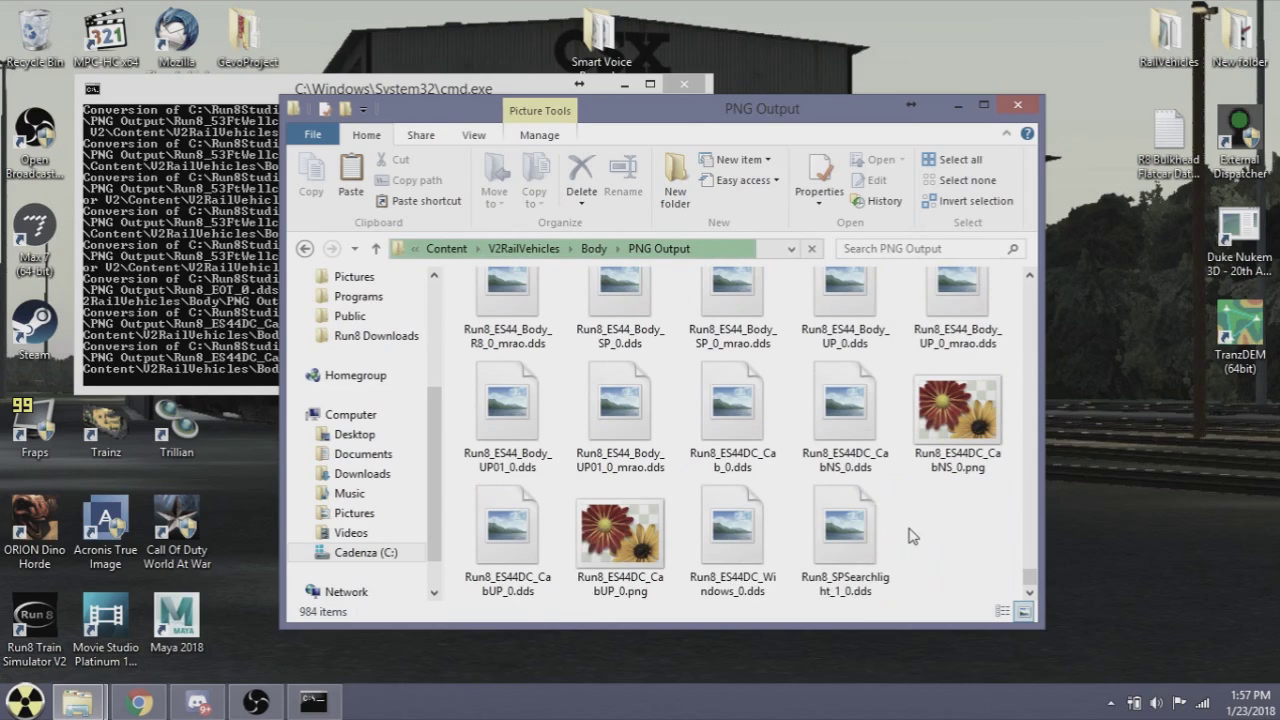
pyautogui.click(242, 352)
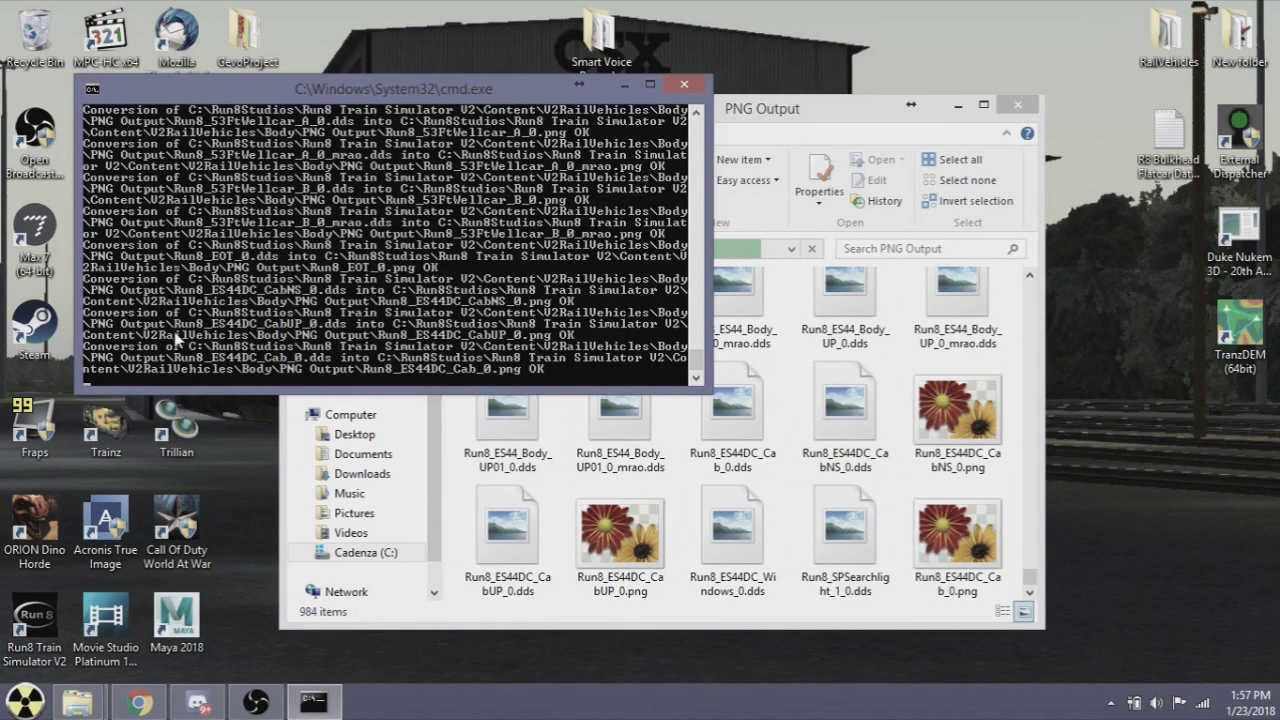
pyautogui.click(785, 500)
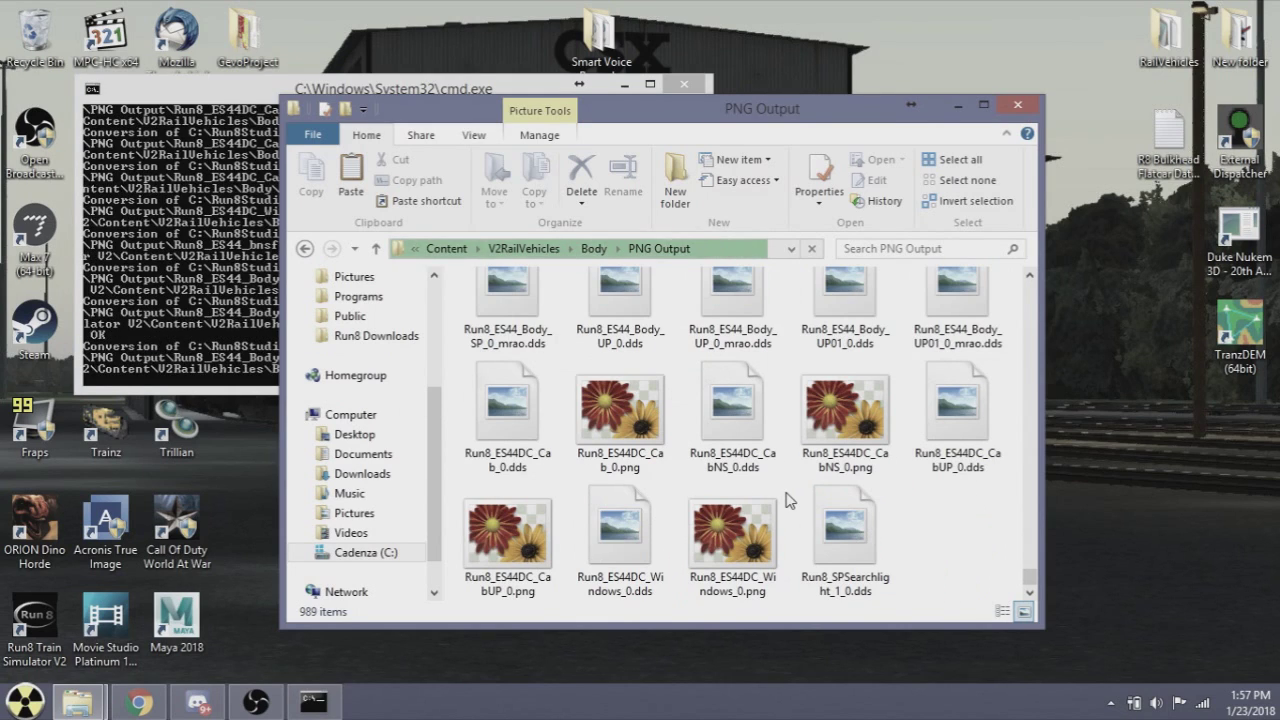
pyautogui.click(268, 378)
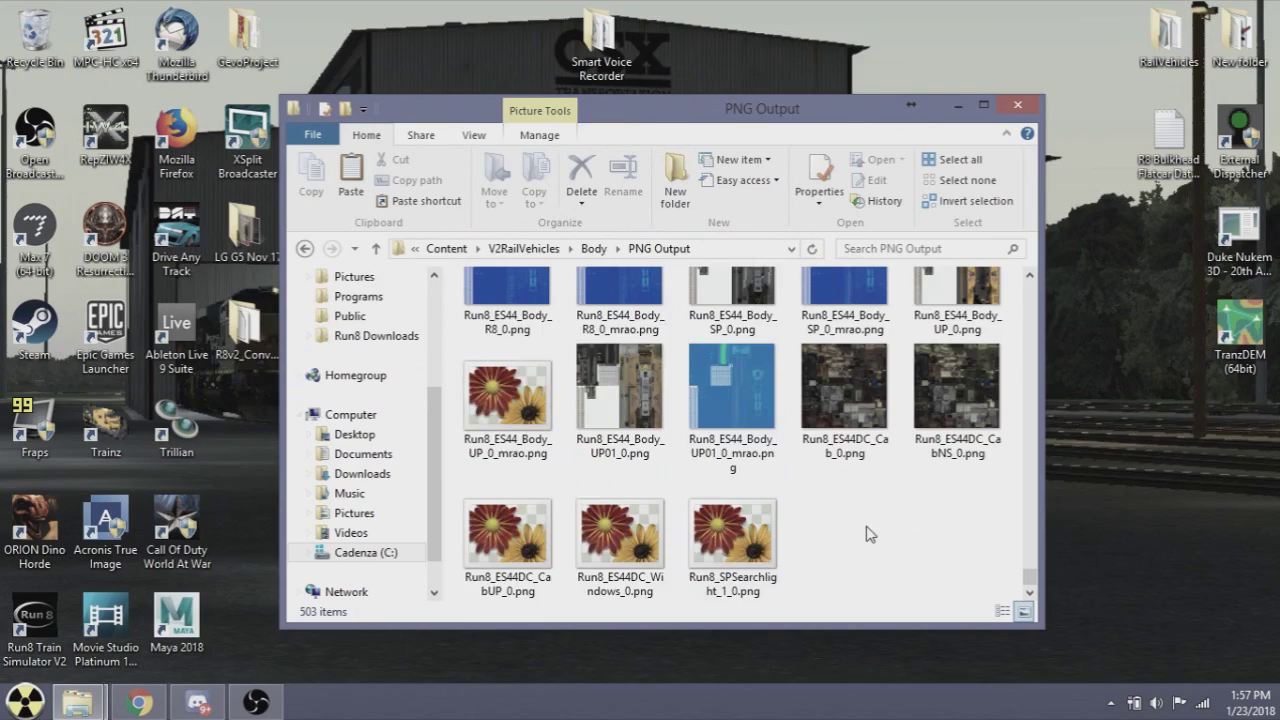
# Browse the finished PNG textures throughout the PNG Output folder
pyautogui.moveTo(1028, 575); pyautogui.dragTo(995, 300)
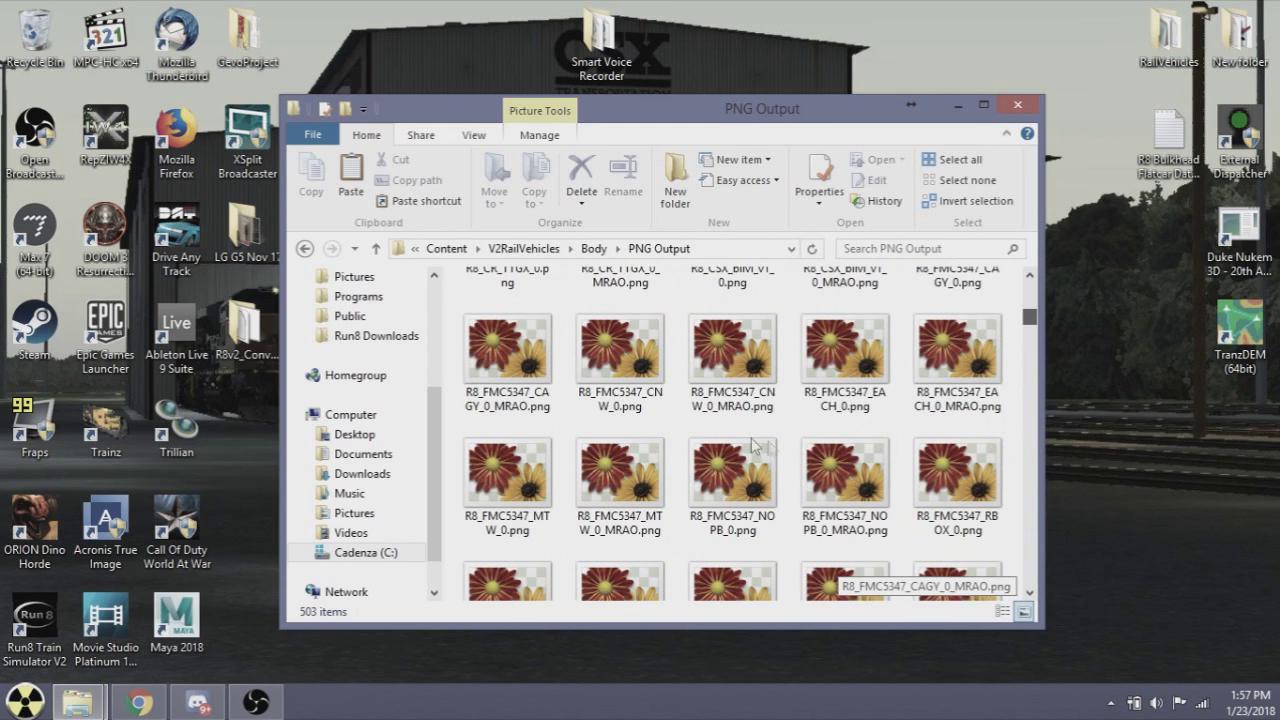
pyautogui.scroll(5, 770, 487)
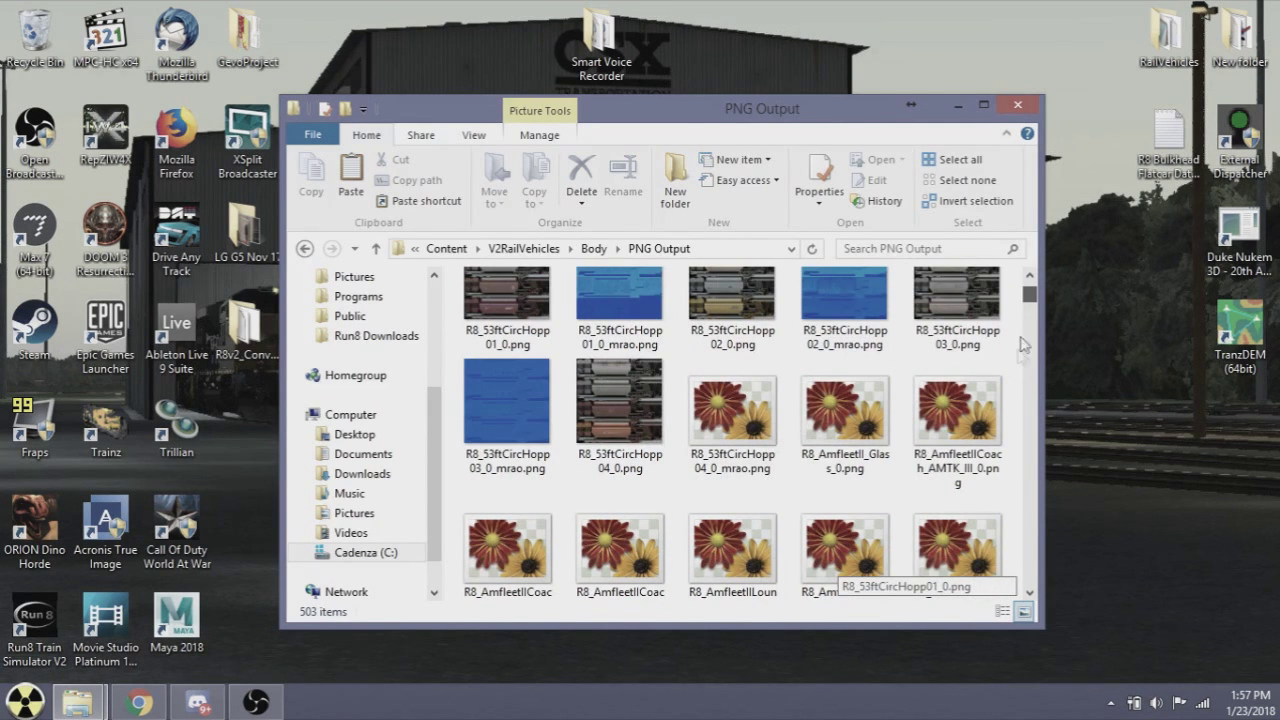
pyautogui.moveTo(1029, 295); pyautogui.dragTo(1036, 476)
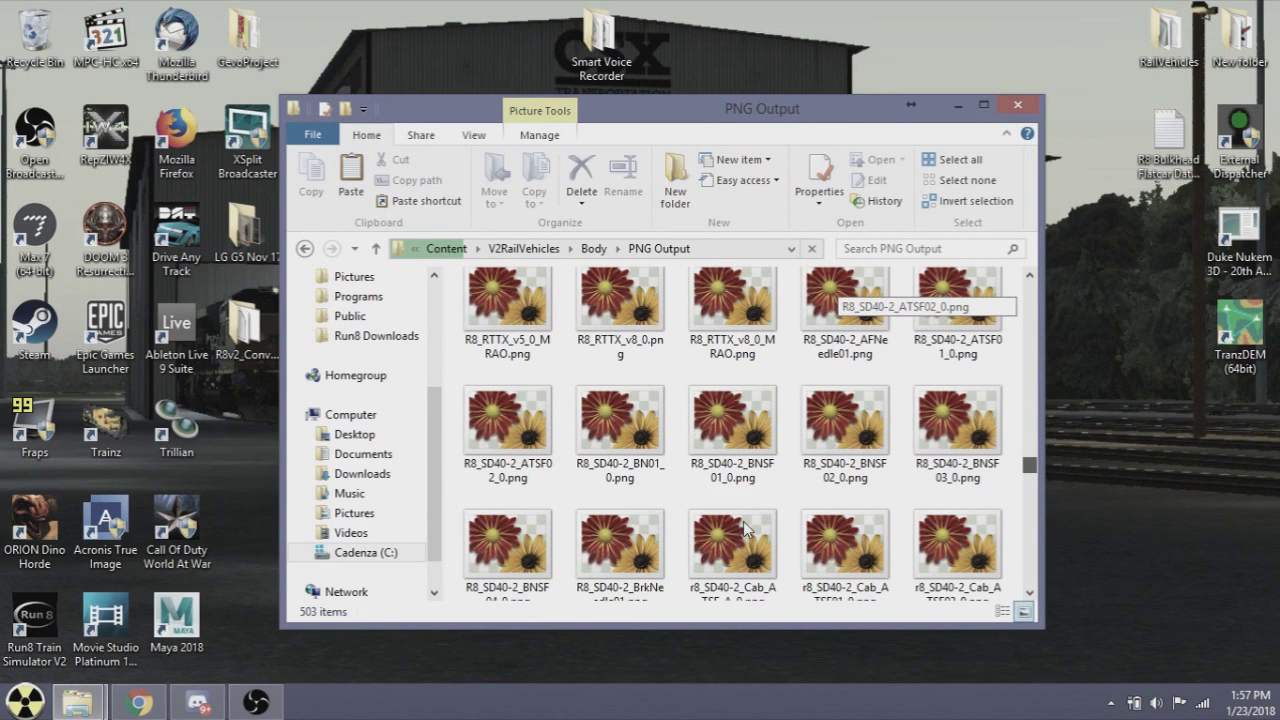
pyautogui.scroll(-5, 640, 515)
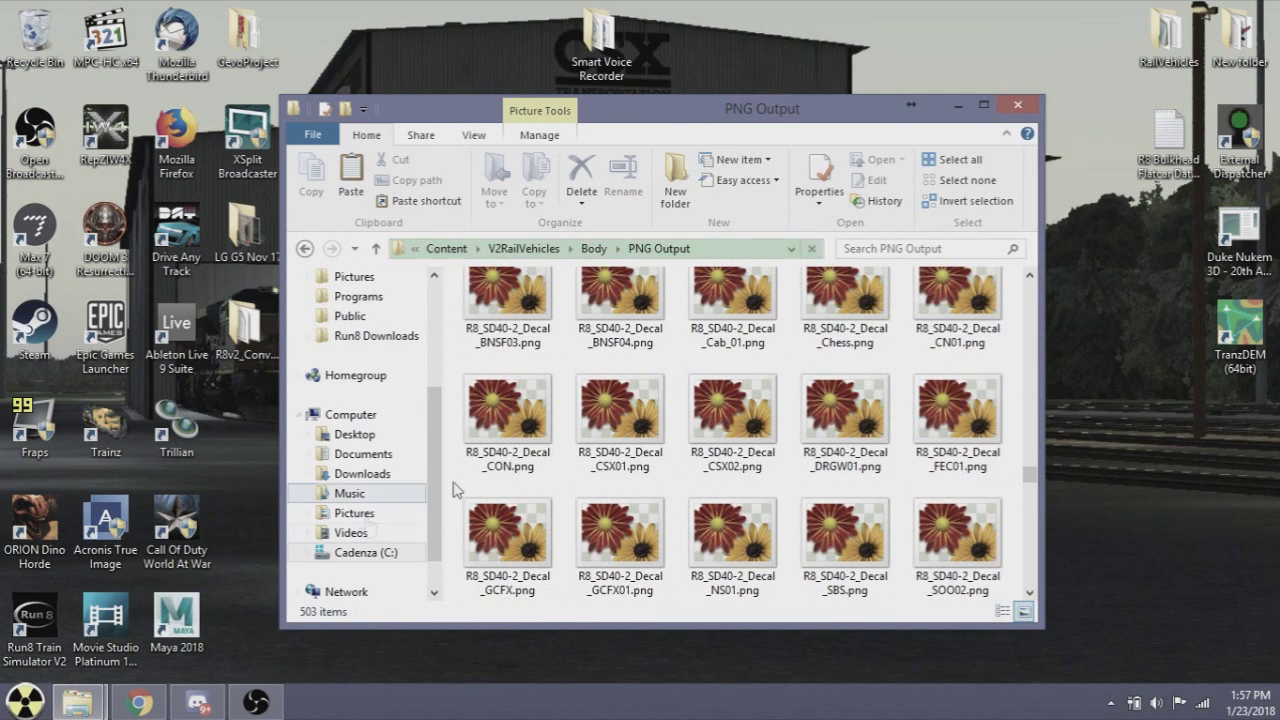